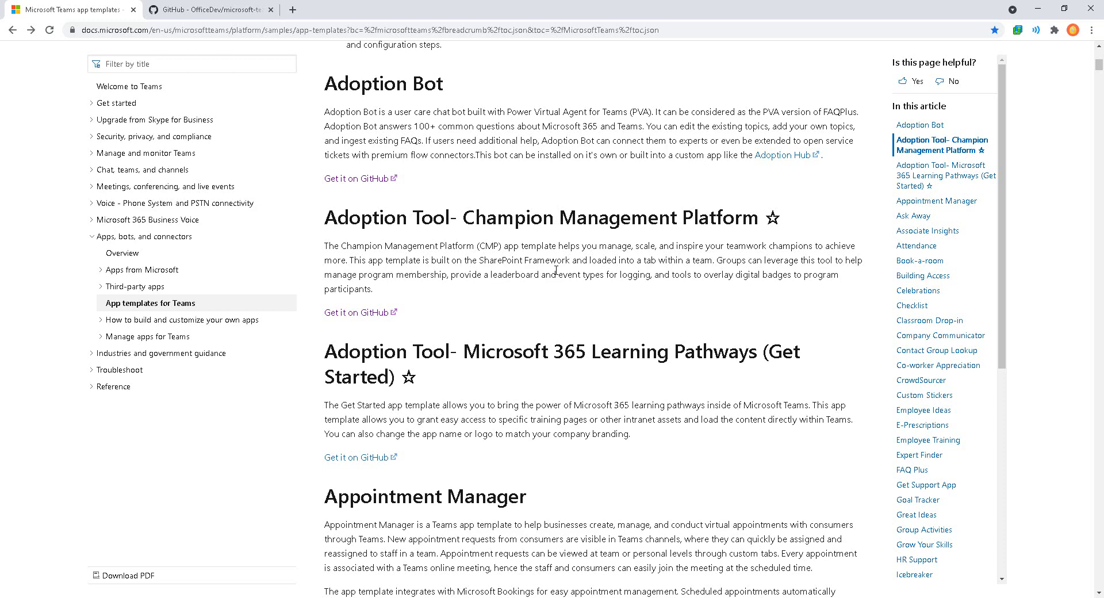
Step: Review the Adoption Tool- Champion Management Platform entry on the Microsoft Teams app templates page
drag(305, 194, 642, 243)
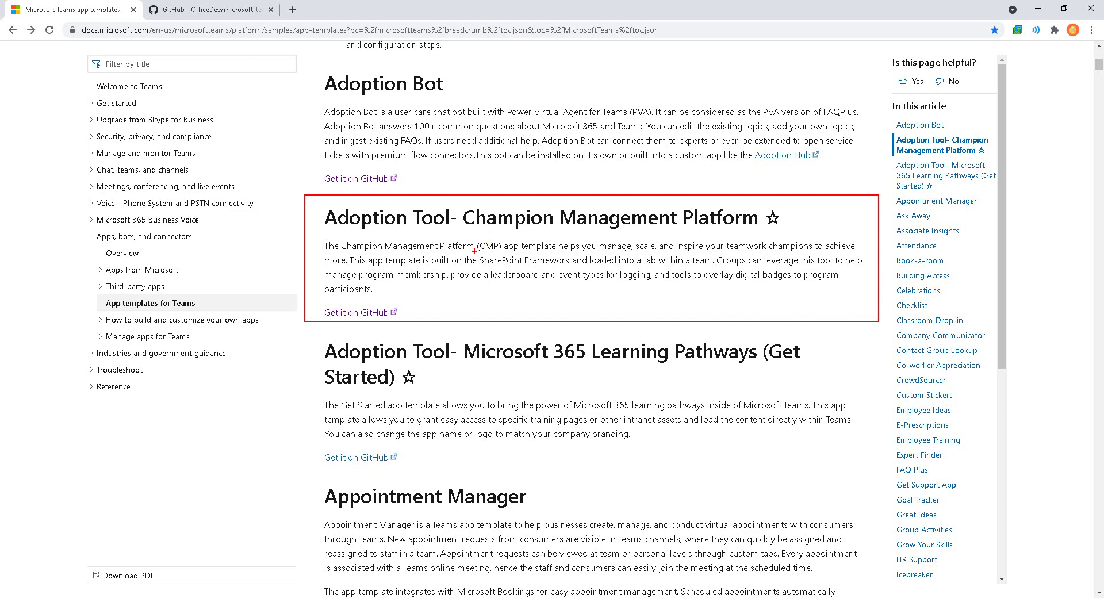
drag(476, 251, 506, 251)
drag(487, 282, 531, 280)
drag(730, 281, 775, 282)
drag(516, 282, 534, 303)
drag(757, 284, 774, 301)
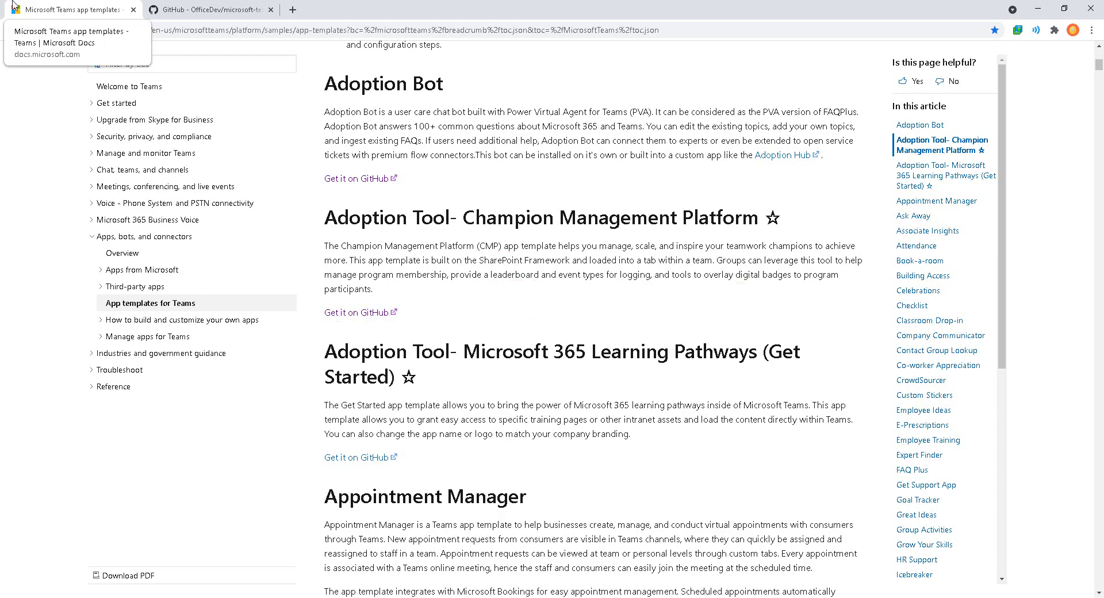
Step: Read through the Champion Management Platform README on GitHub, covering how it works, leaderboard, digital badge, prerequisites and installation
click(209, 10)
scroll(400, 218, down, 7)
scroll(401, 219, down, 4)
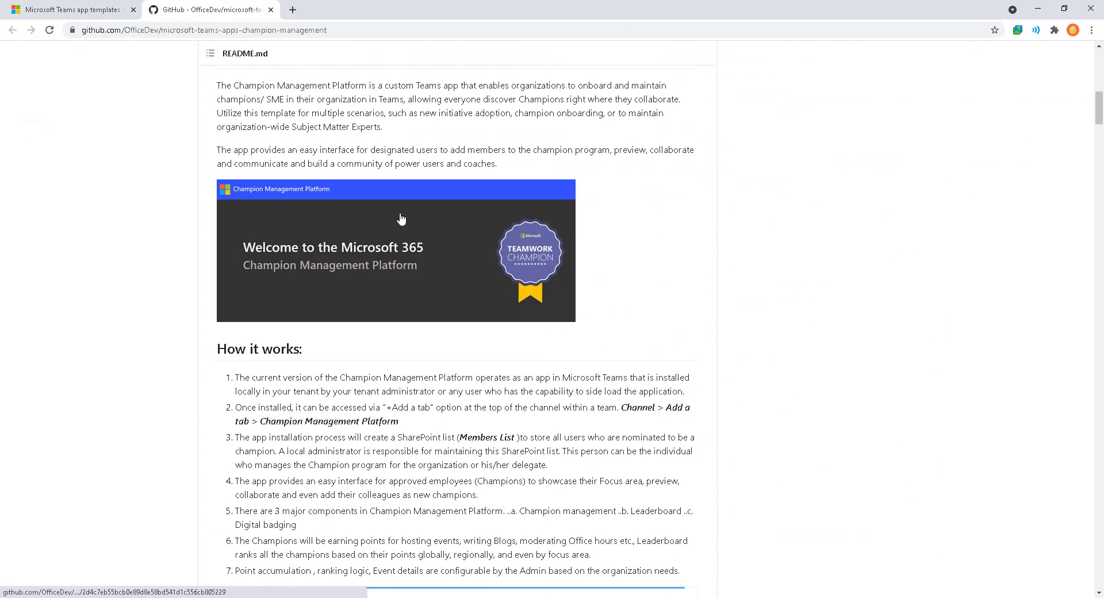
scroll(681, 312, down, 2)
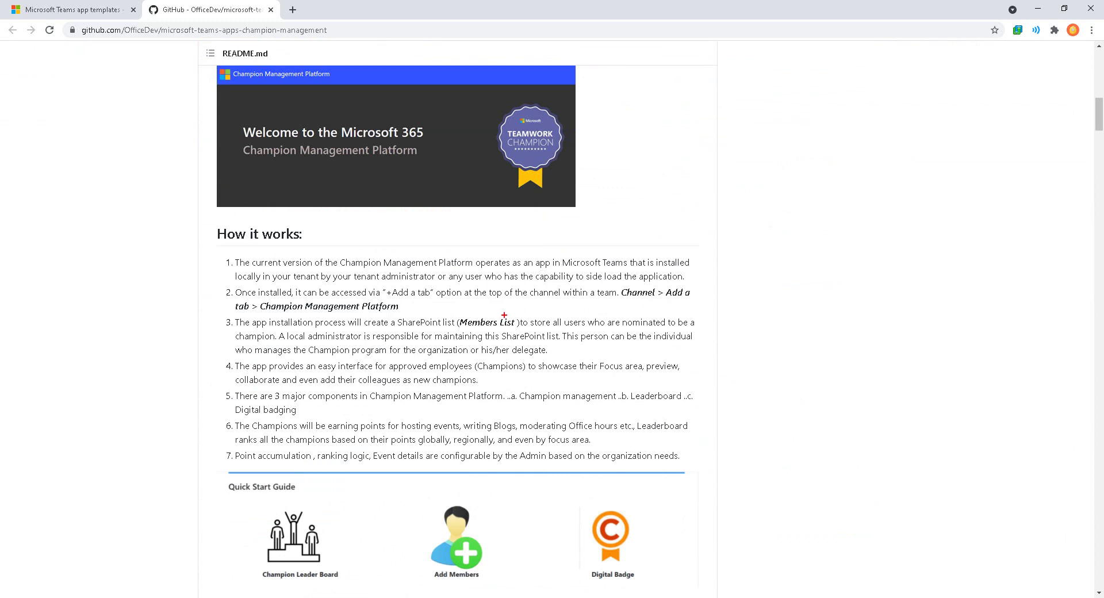
scroll(510, 315, down, 7)
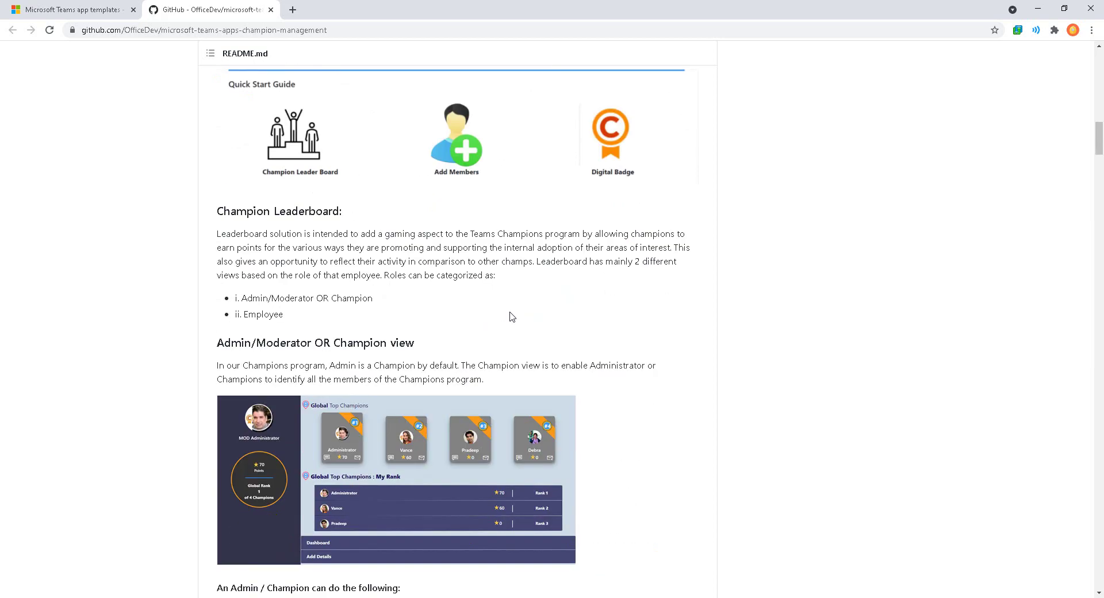
scroll(511, 317, down, 10)
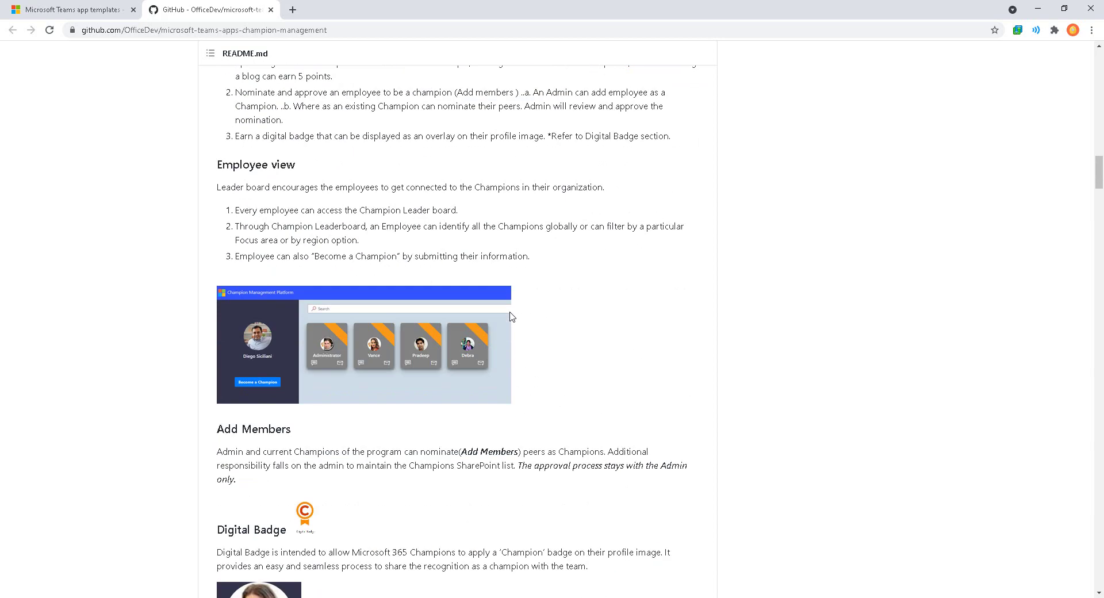
scroll(511, 316, down, 5)
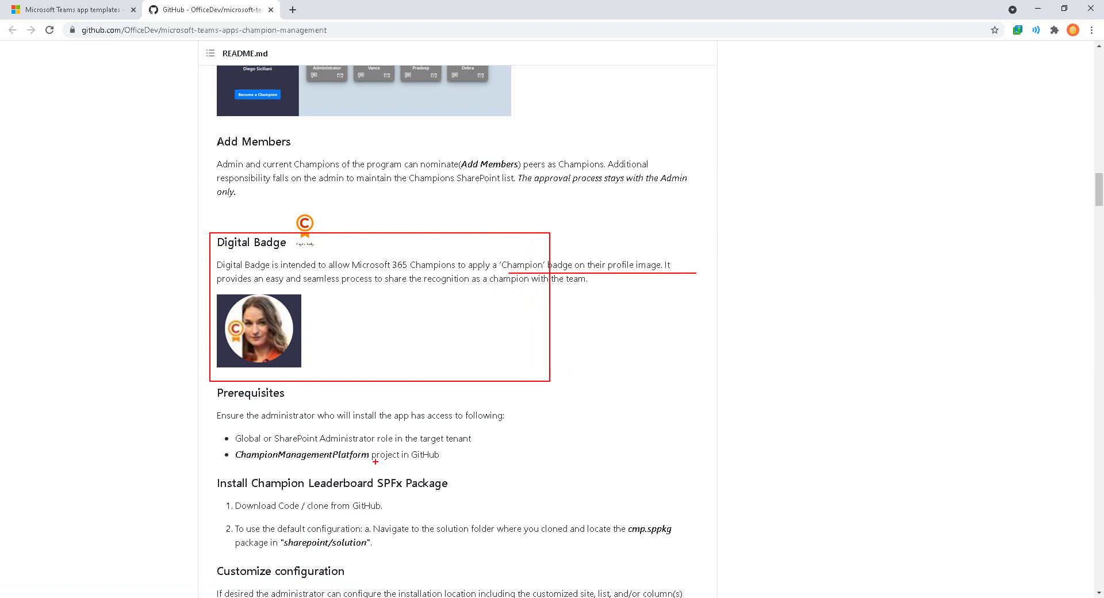
scroll(515, 460, down, 20)
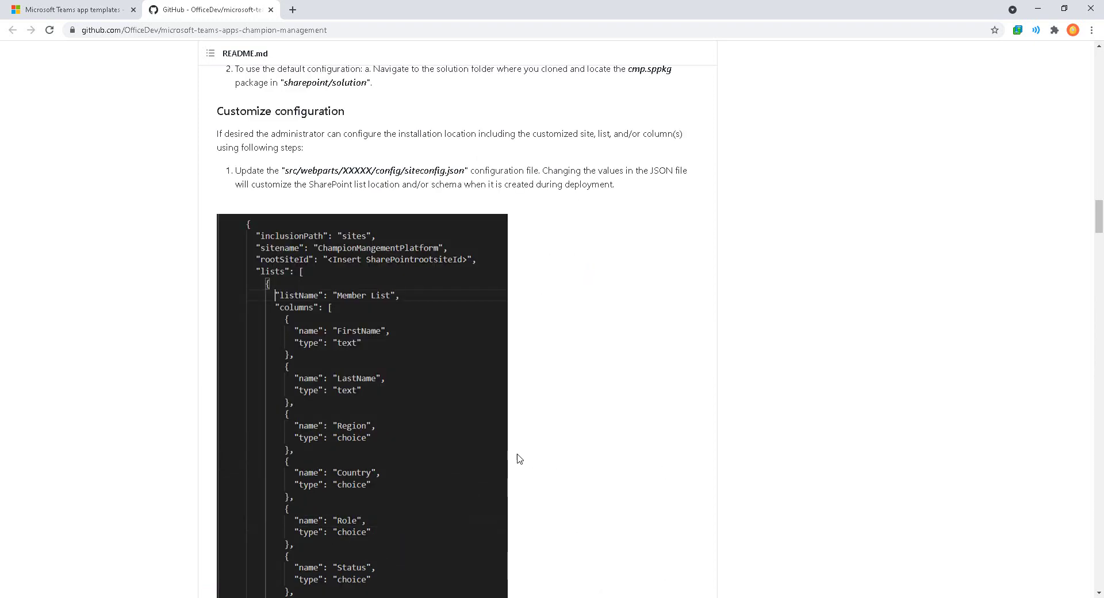
scroll(522, 457, down, 20)
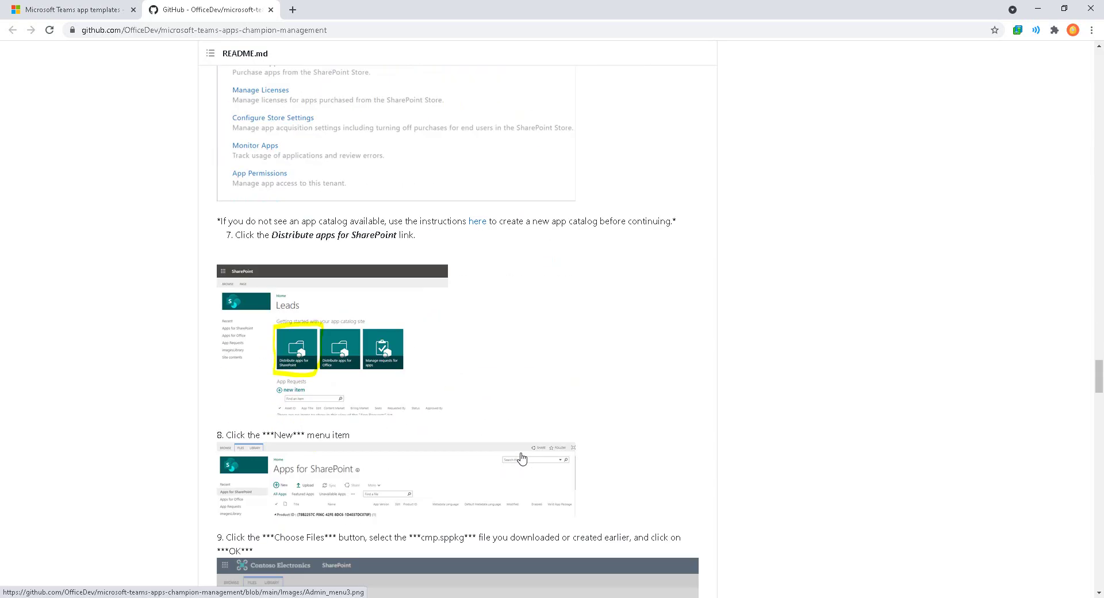
scroll(522, 457, down, 15)
scroll(521, 457, down, 15)
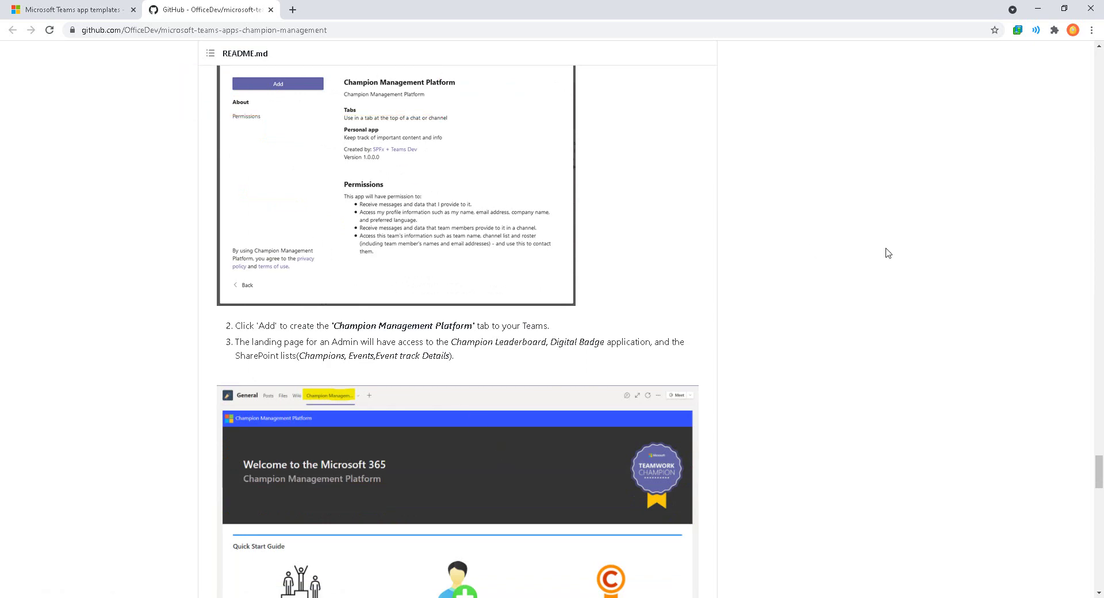
Step: Copy the HTTPS clone URL of the microsoft-teams-apps-champion-management repository
key(Home)
click(697, 176)
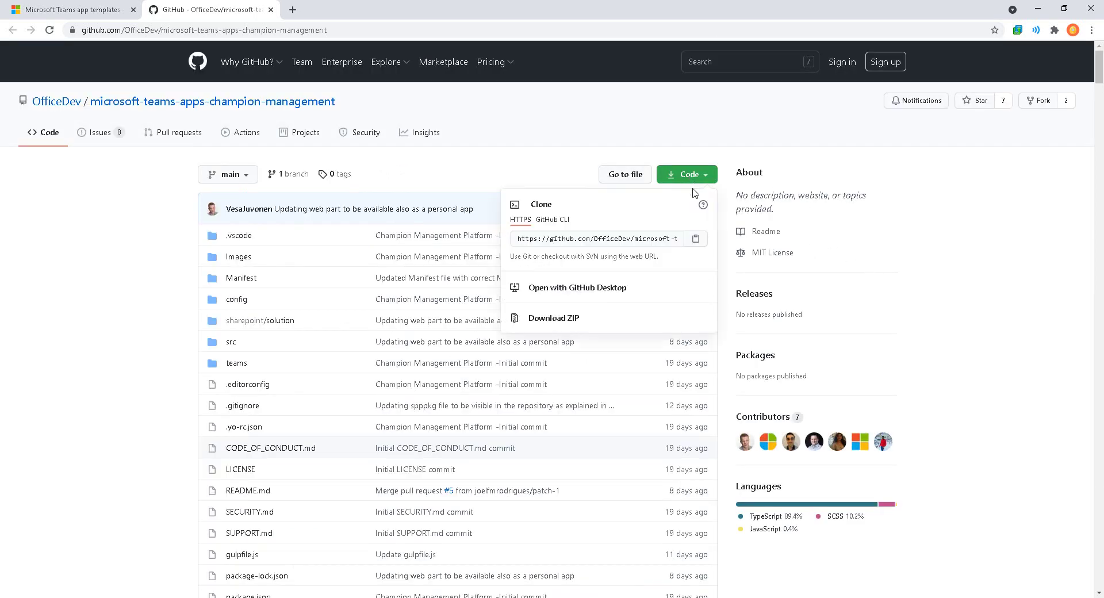
click(695, 239)
click(76, 594)
double_click(454, 86)
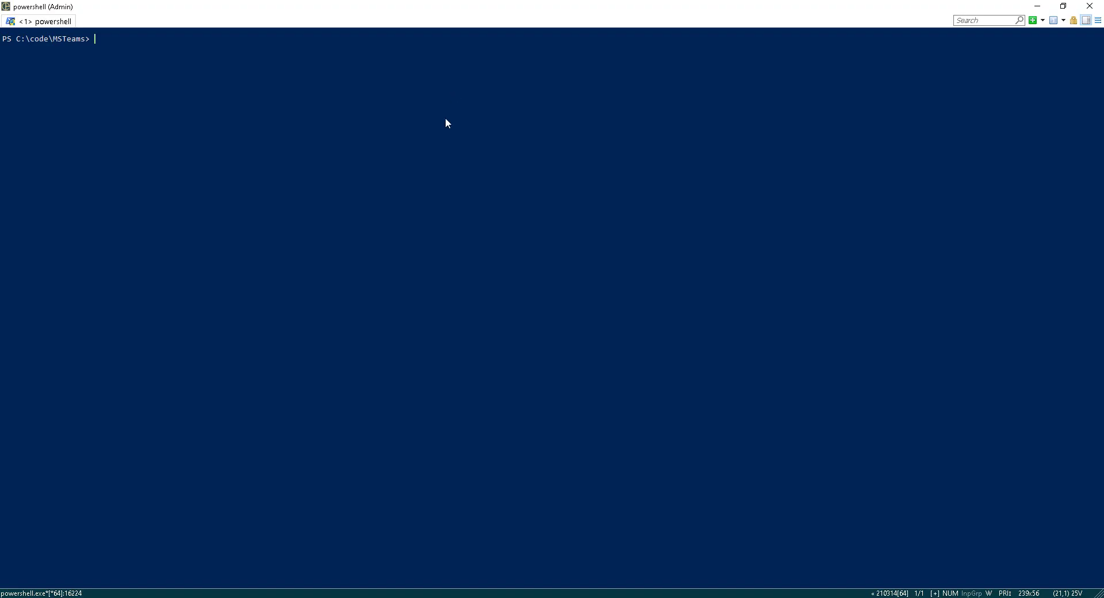
text(git clone)
key(ctrl+v)
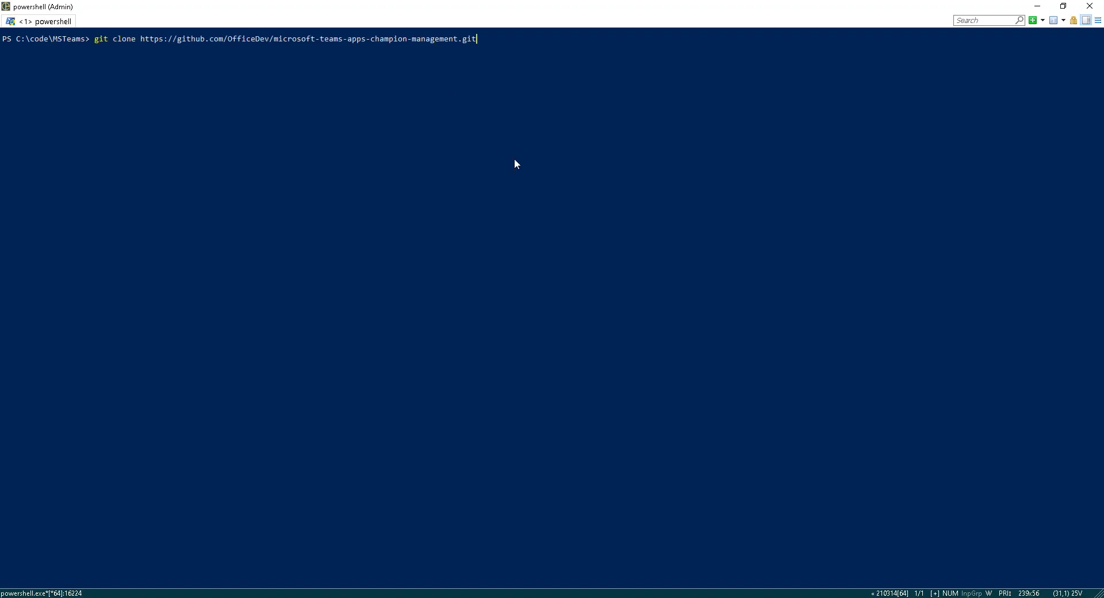
key(Return)
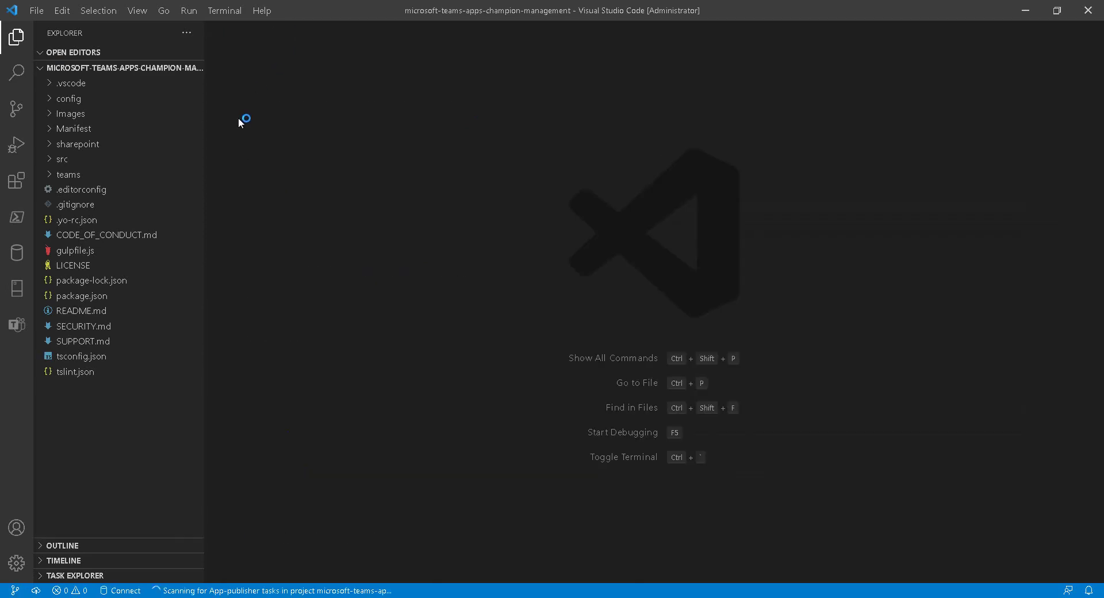
Step: Open manifest.json from the Manifest folder of the cloned project in Visual Studio Code
click(88, 130)
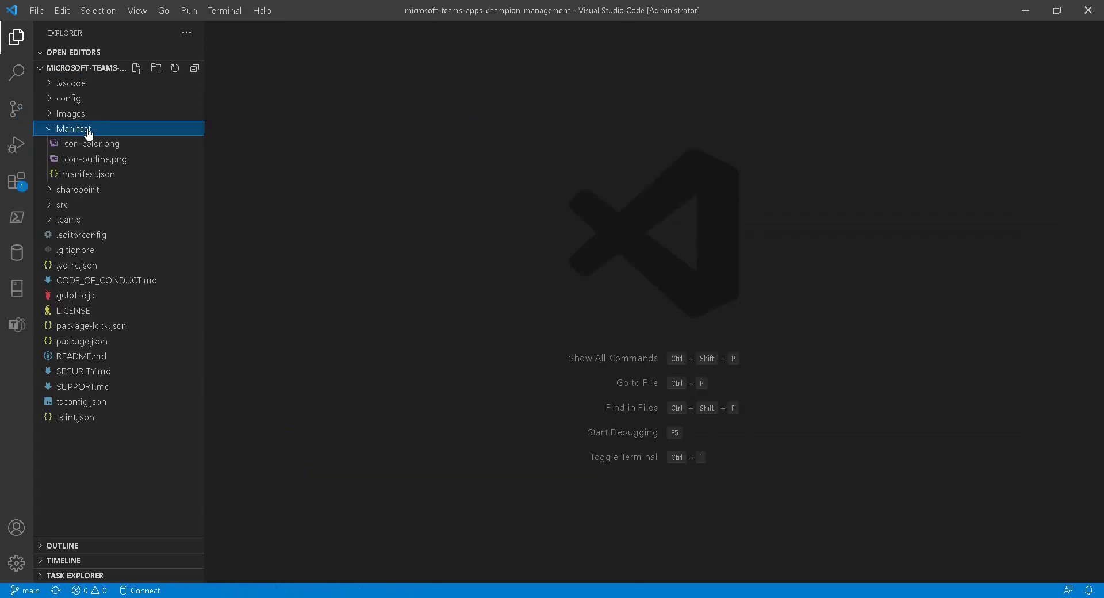
click(110, 175)
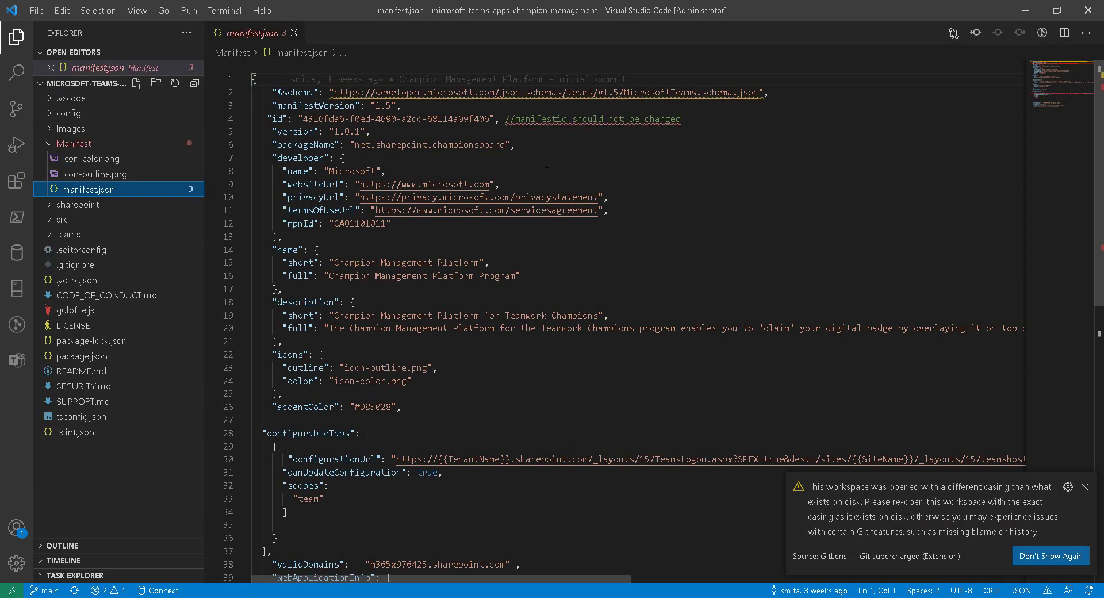
Step: Switch to the browser and examine the README's SPFx package installation and Customize configuration instructions, including cmp.sppkg and siteconfig.json
key(alt+Tab)
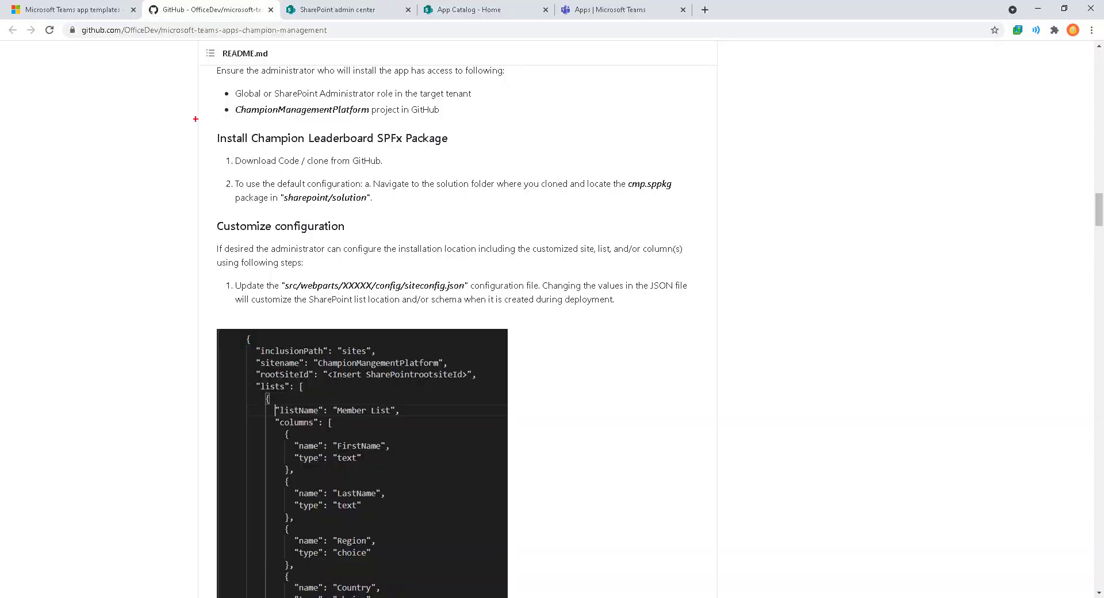
drag(189, 118, 515, 176)
mouse_move(402, 161)
mouse_down()
mouse_move(388, 161)
mouse_move(559, 160)
mouse_up()
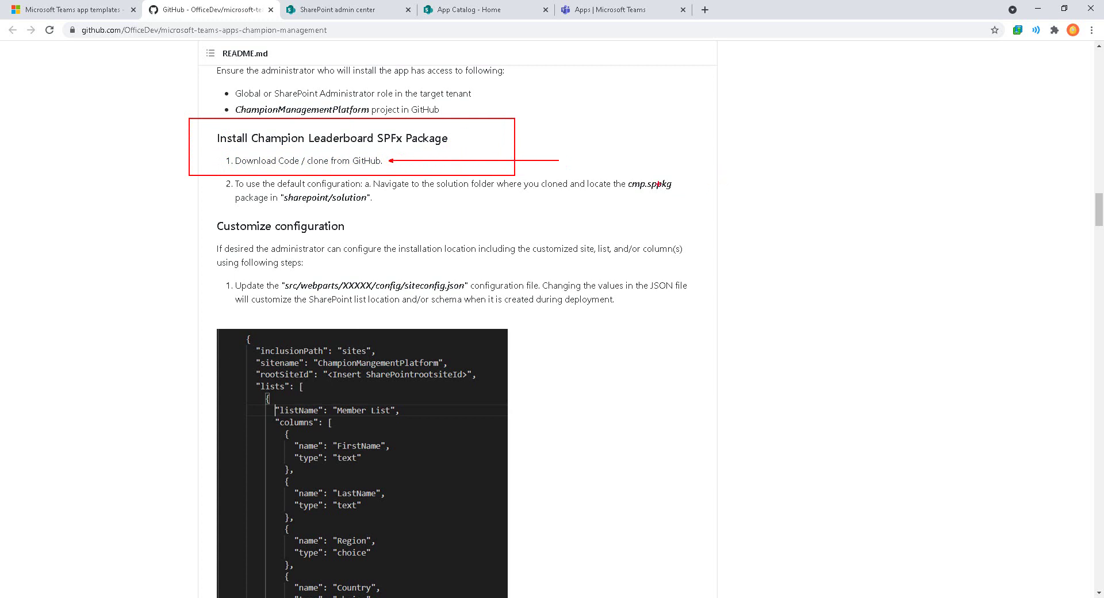
mouse_move(622, 173)
mouse_down()
mouse_move(691, 202)
mouse_move(716, 189)
mouse_up()
text(SPPKG)
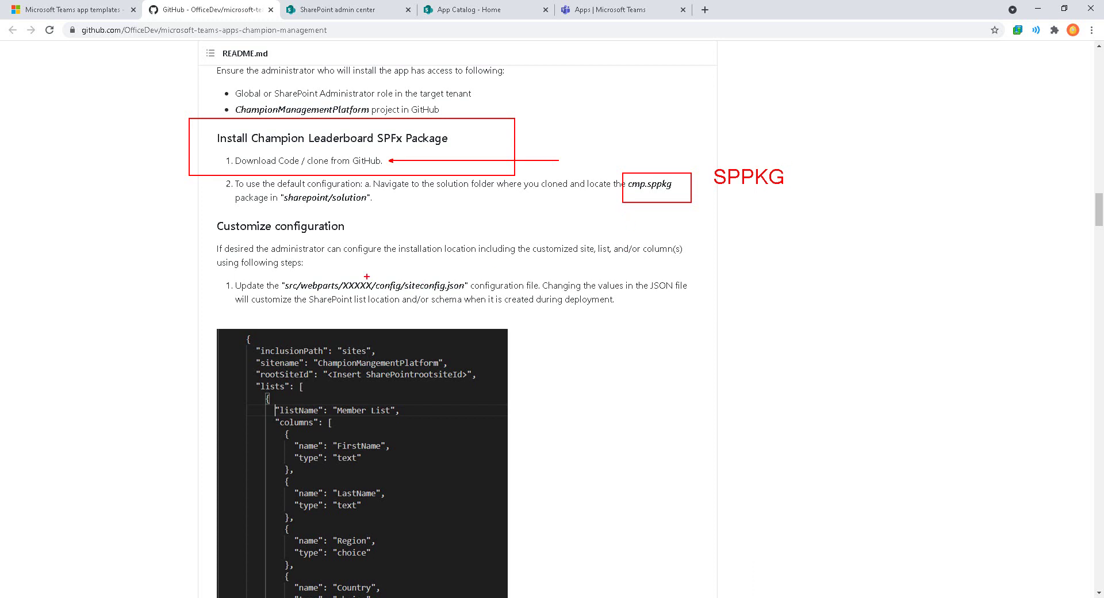
drag(401, 271, 476, 298)
drag(428, 428, 509, 429)
drag(433, 507, 585, 508)
drag(443, 548, 623, 550)
key(Escape)
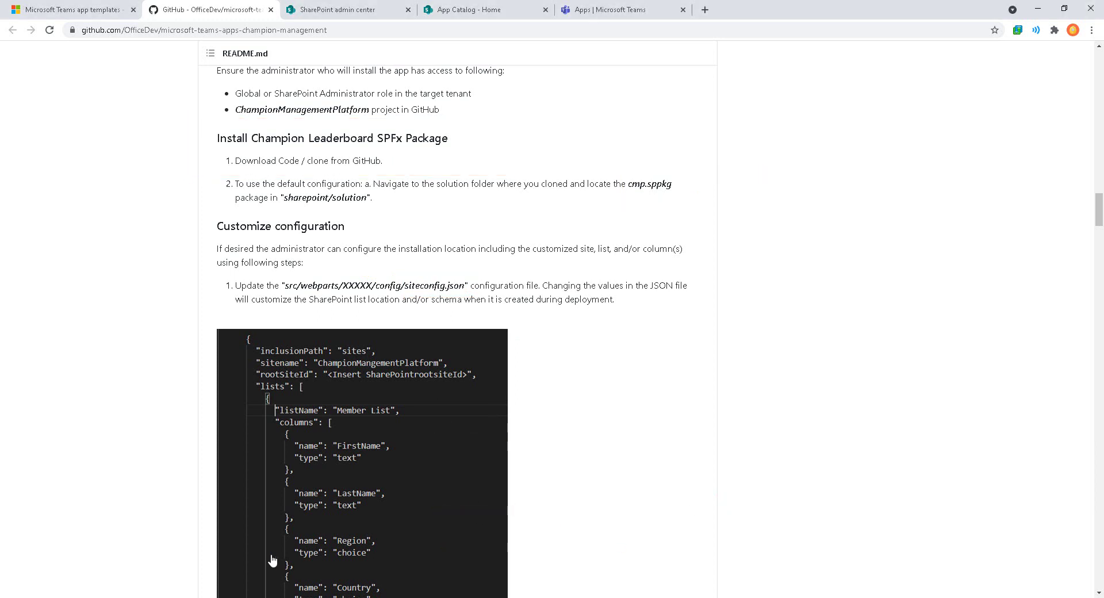
Step: Switch to Visual Studio Code and examine siteconfig.json in src\webparts\clbHome\config, including its Member List column definitions
key(alt+Tab)
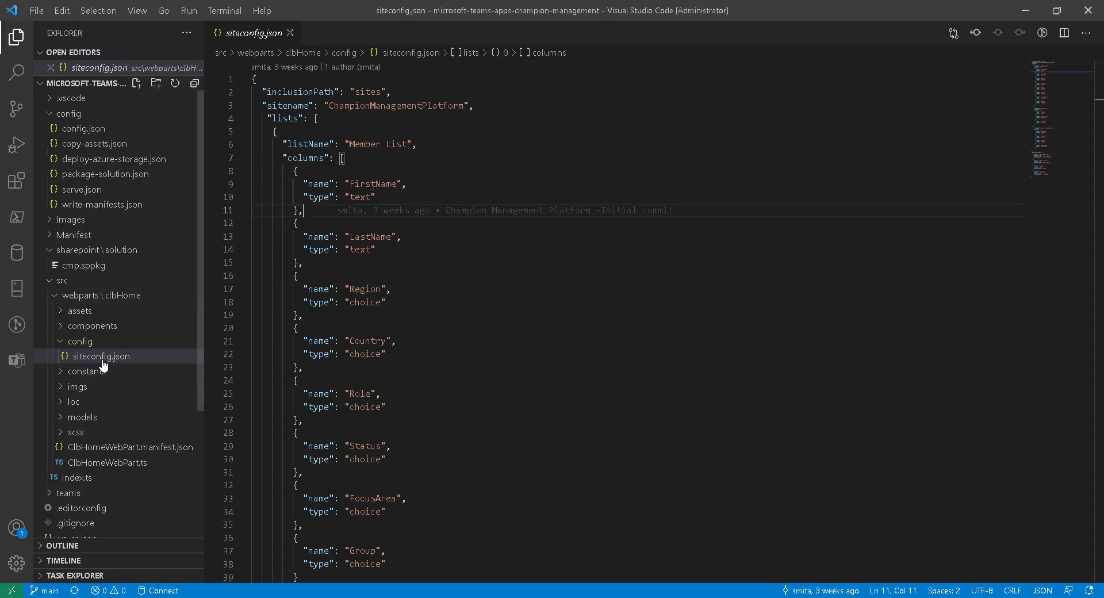
key(ctrl+2)
mouse_move(38, 271)
mouse_down()
mouse_move(222, 365)
mouse_move(223, 439)
mouse_up()
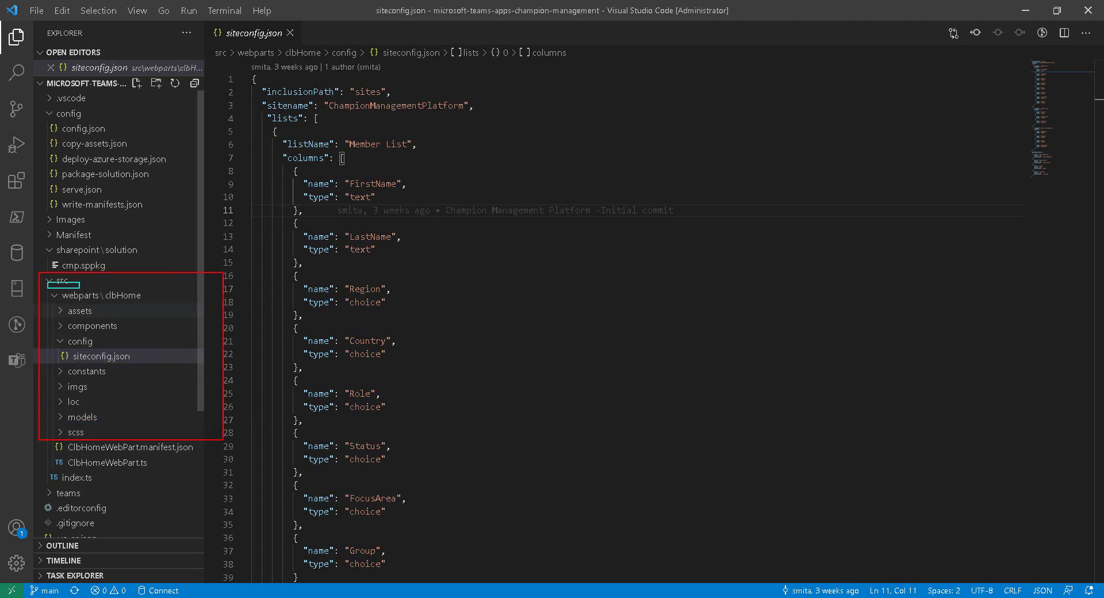
mouse_move(39, 274)
mouse_down()
mouse_move(79, 287)
mouse_move(173, 245)
mouse_up()
drag(134, 358, 181, 339)
mouse_move(270, 128)
mouse_down()
mouse_move(519, 408)
mouse_move(518, 571)
mouse_move(503, 571)
mouse_up()
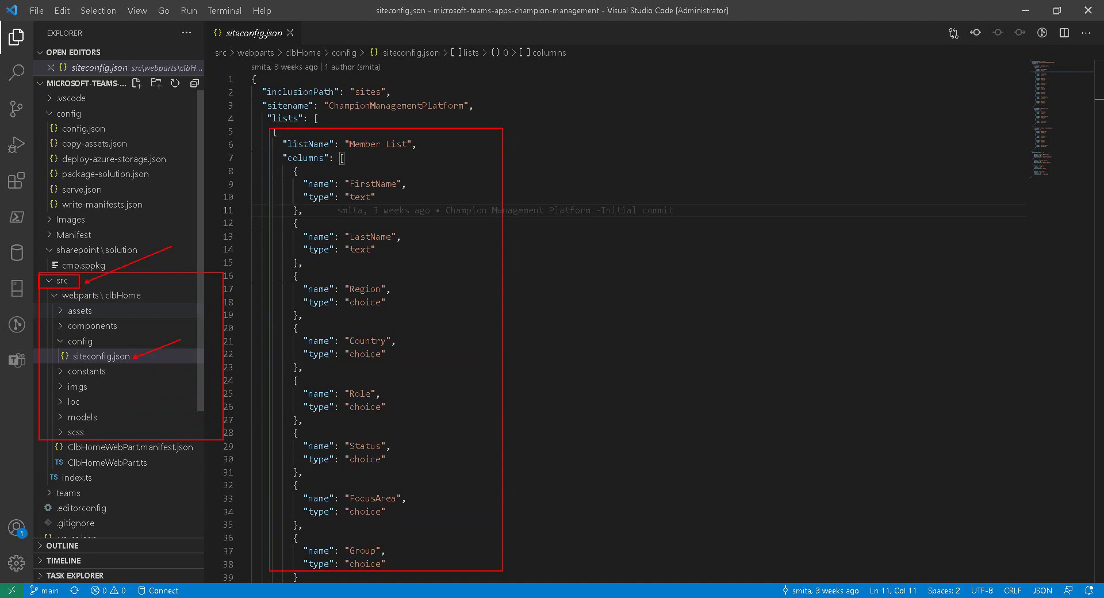
key(Escape)
click(1028, 11)
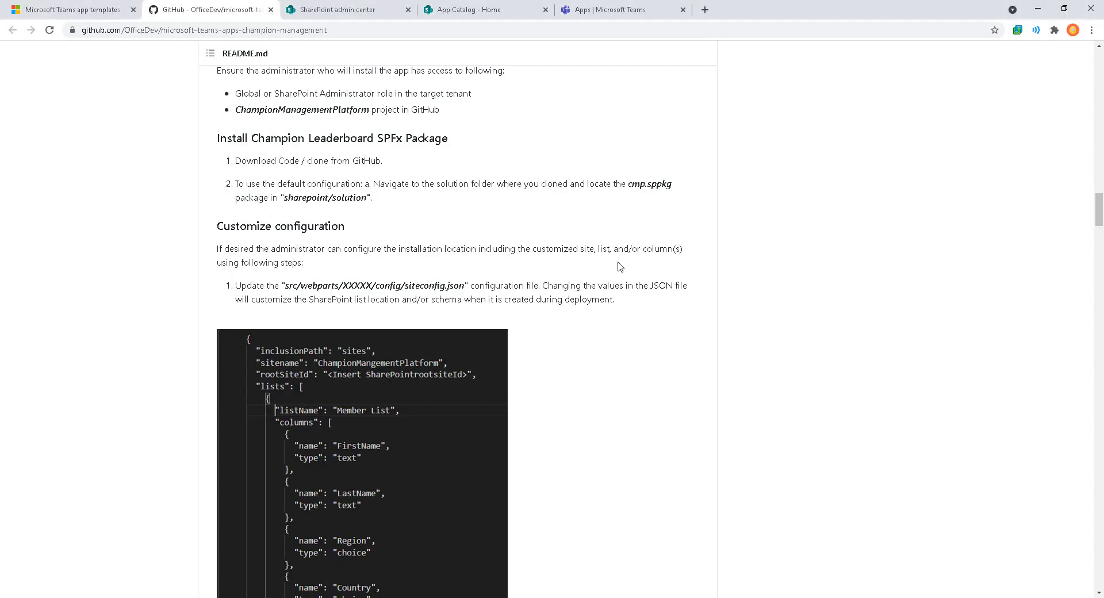
Step: Review the README's cmp.sppkg location and its site, Events List and Event Track Details configuration samples
drag(609, 162, 699, 205)
key(Escape)
scroll(665, 224, down, 8)
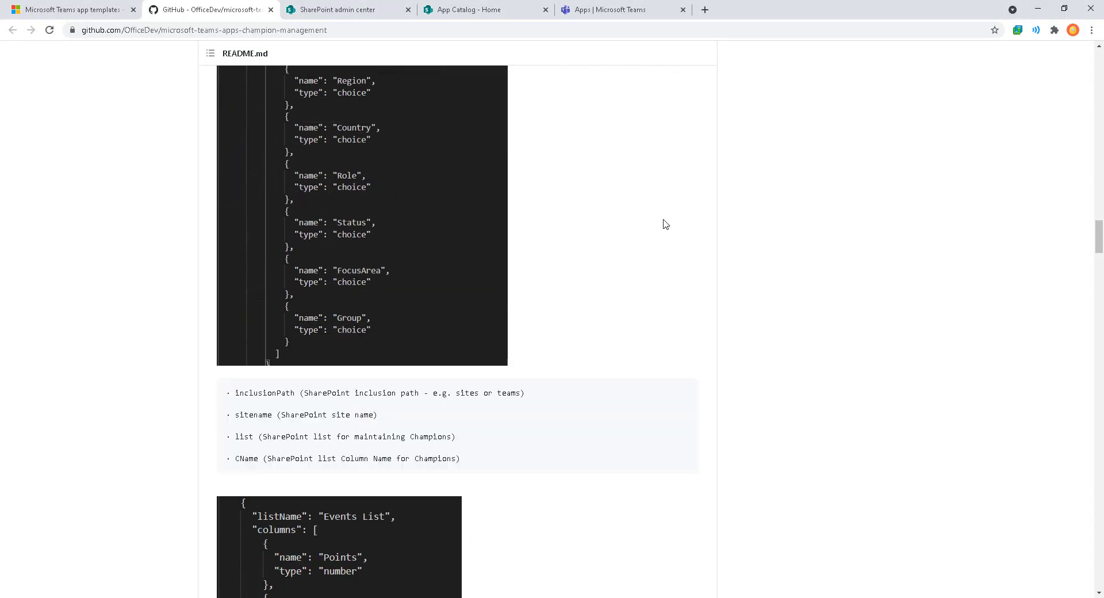
scroll(665, 223, down, 5)
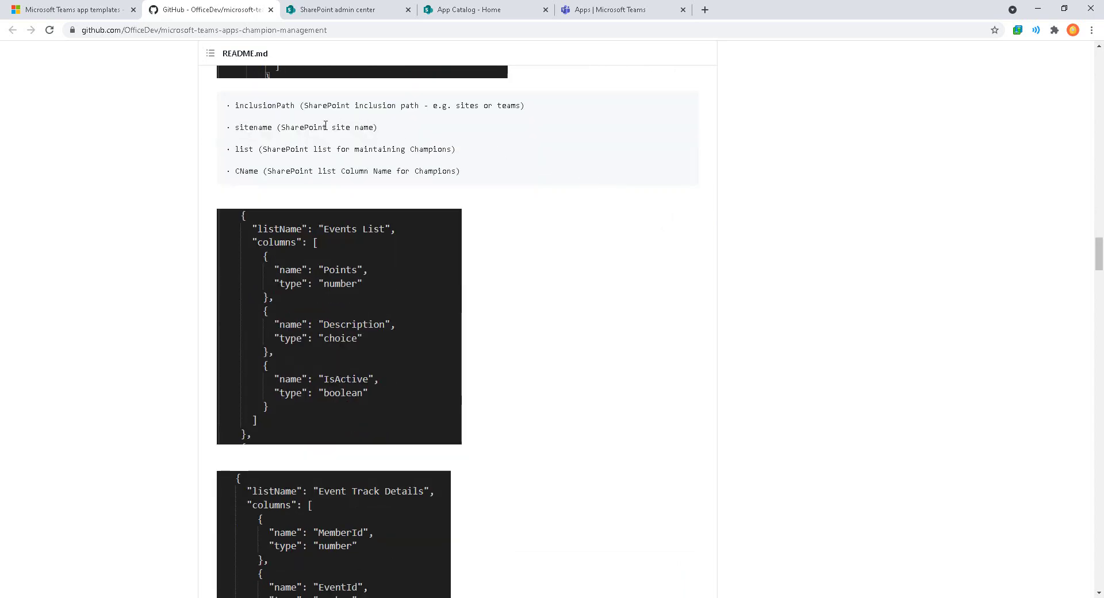
scroll(322, 252, down, 2)
scroll(329, 251, down, 6)
scroll(331, 250, down, 2)
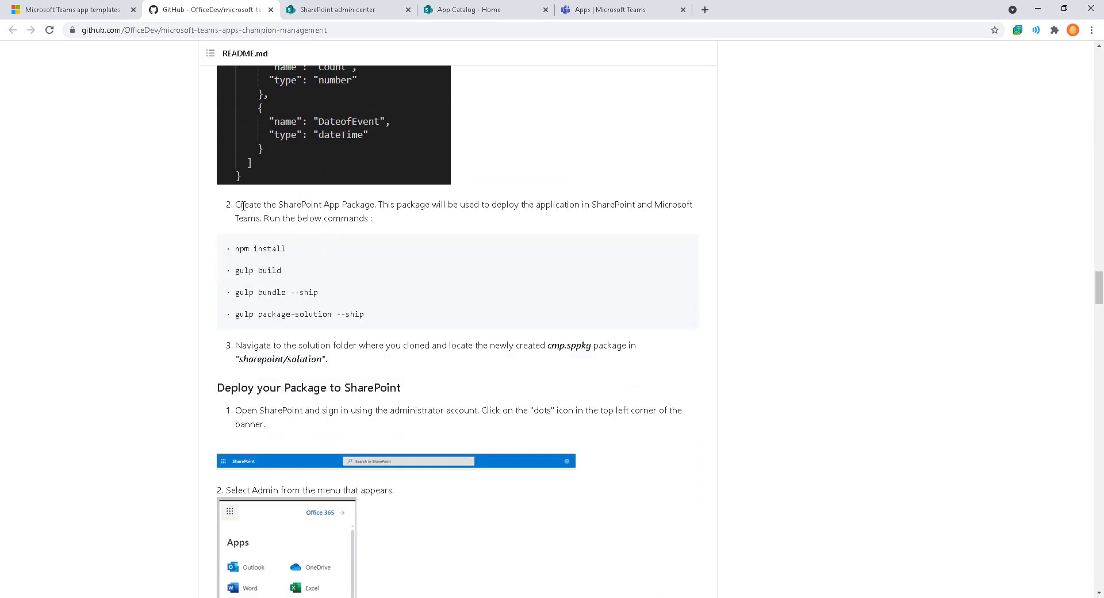
Step: Read the README's SharePoint App Package build commands and the instructions for deploying the package to SharePoint
drag(240, 204, 512, 226)
drag(283, 253, 411, 305)
scroll(412, 306, down, 1)
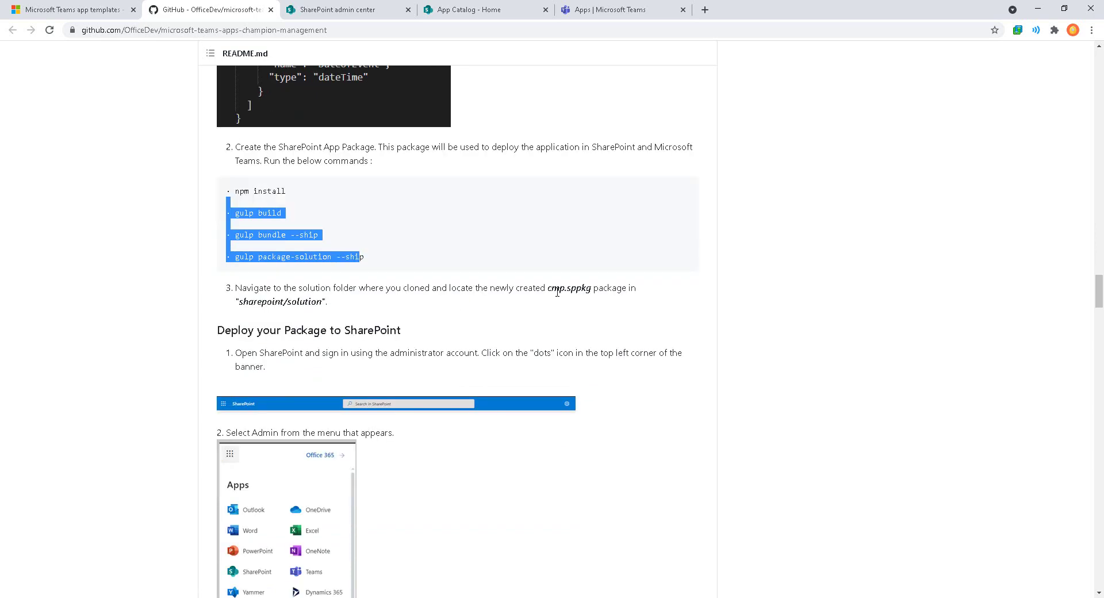
drag(593, 288, 544, 286)
scroll(544, 286, down, 10)
scroll(547, 291, down, 13)
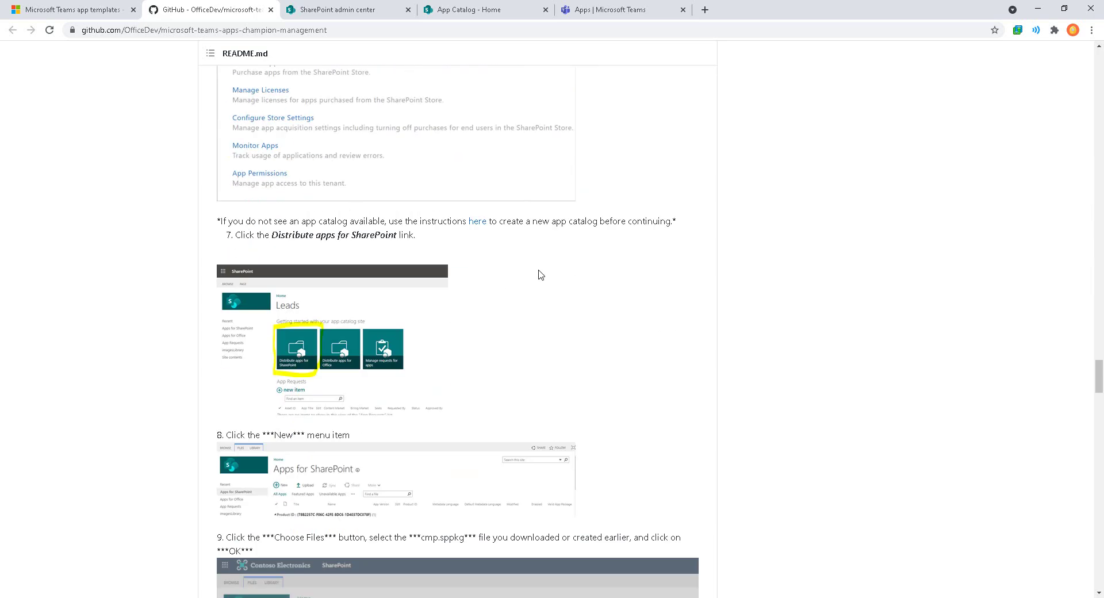
Step: Examine the Apps section on the More features page of the SharePoint admin center
click(338, 16)
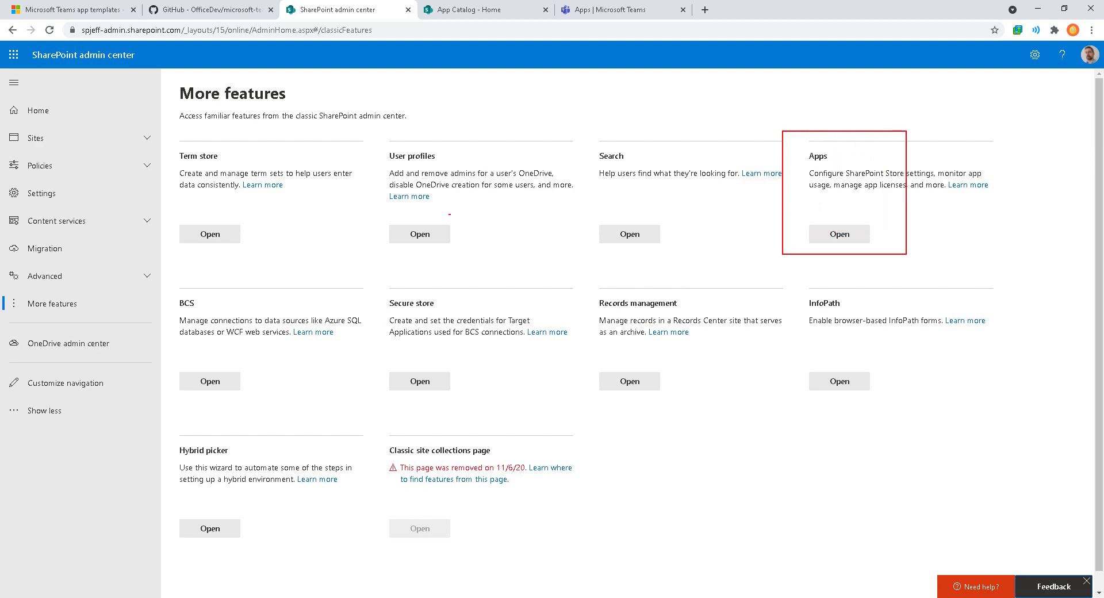
drag(81, 303, 134, 322)
drag(845, 201, 974, 318)
Step: Open Distribute apps for SharePoint in the App Catalog and start adding a new app document
click(483, 11)
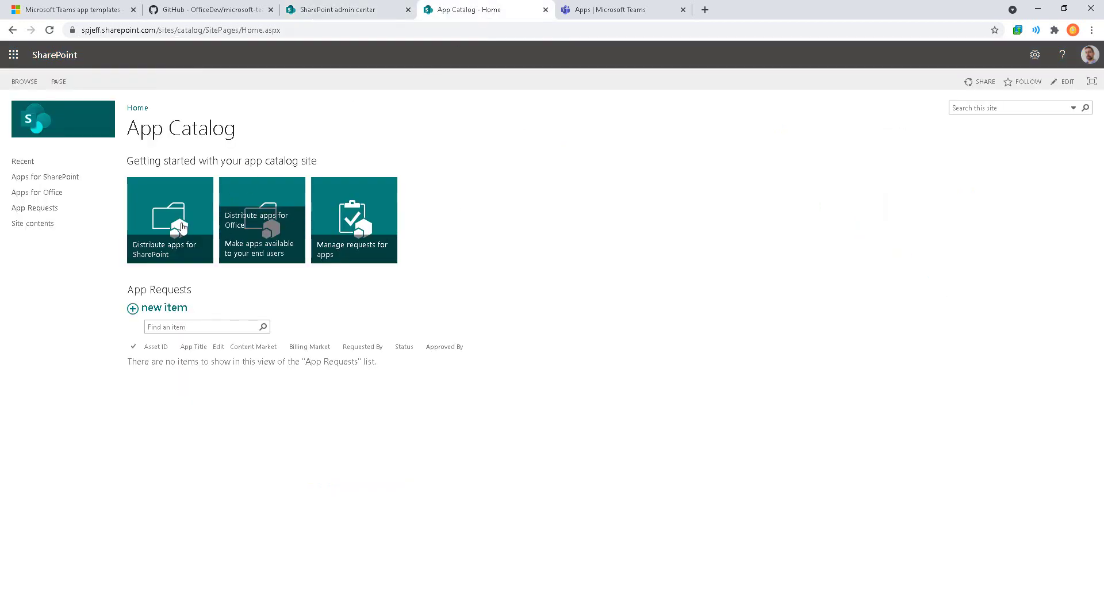
drag(239, 297, 193, 240)
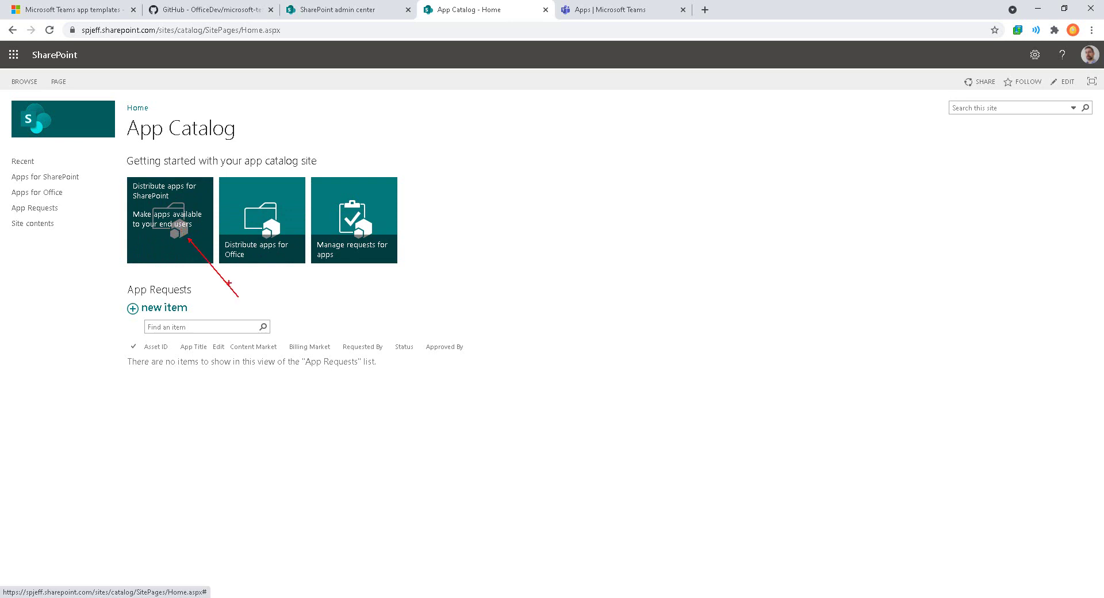
click(173, 220)
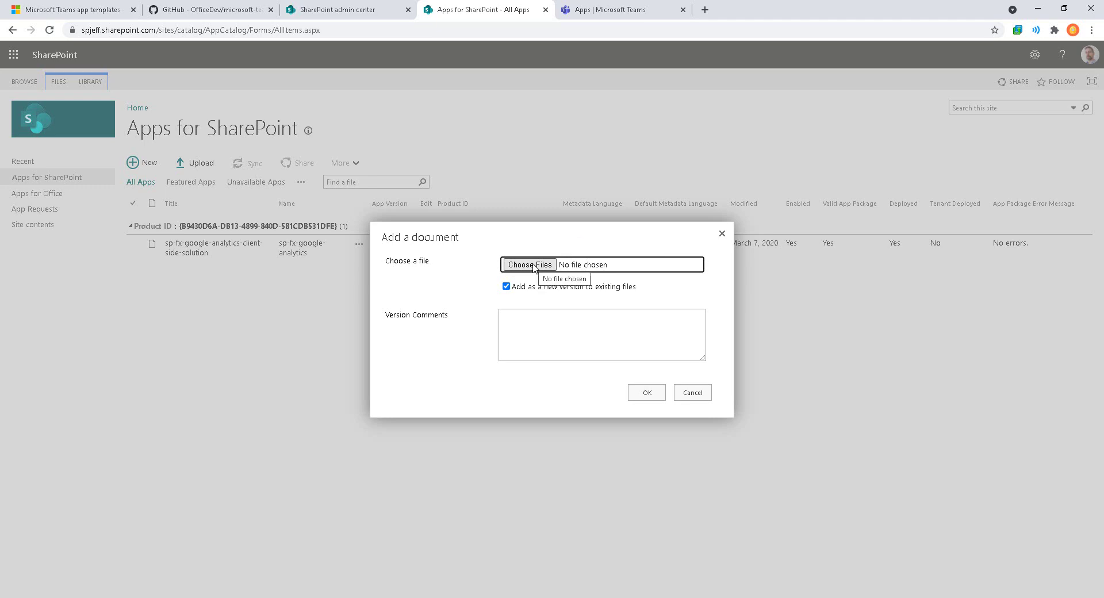
Step: Switch to Visual Studio Code and locate the cmp.sppkg package in the sharepoint\solution folder
key(alt+Tab)
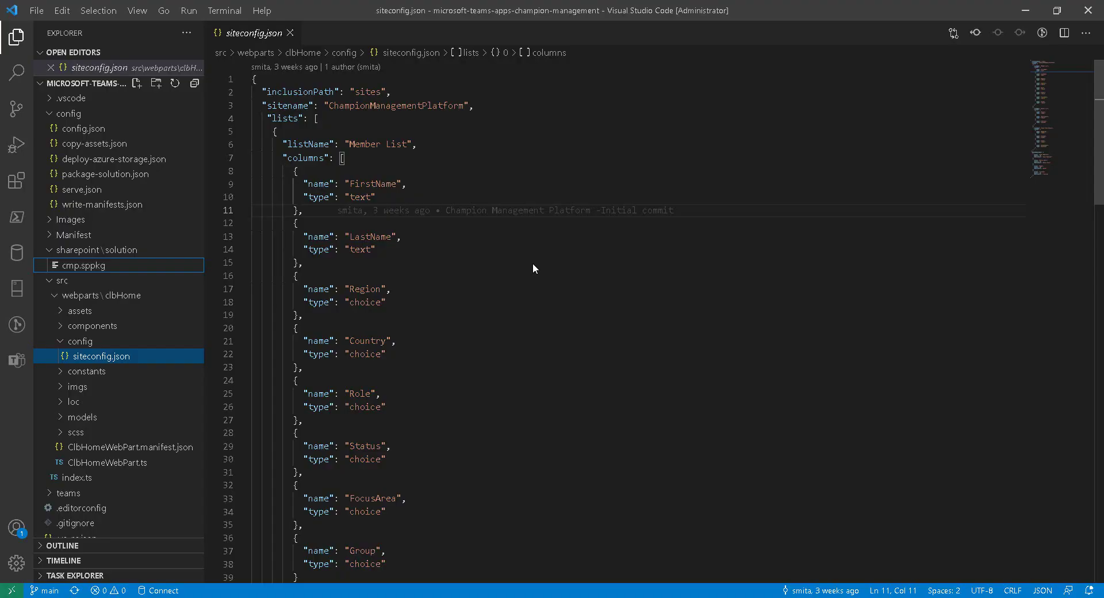
drag(133, 266, 124, 263)
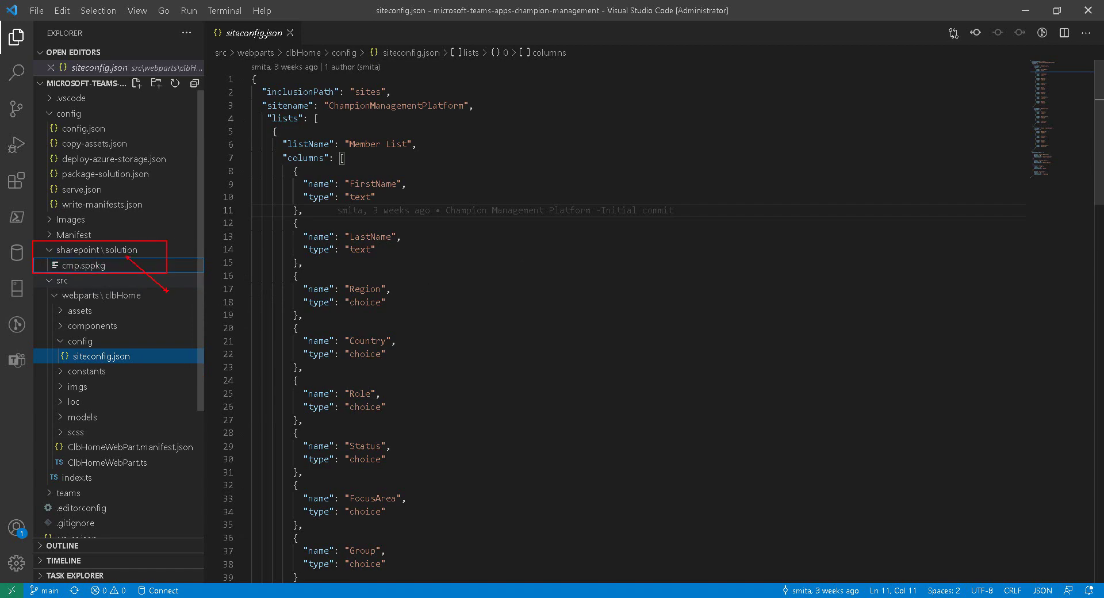
Step: Copy the full path of the cmp.sppkg package in the sharepoint\solution folder
right_click(113, 268)
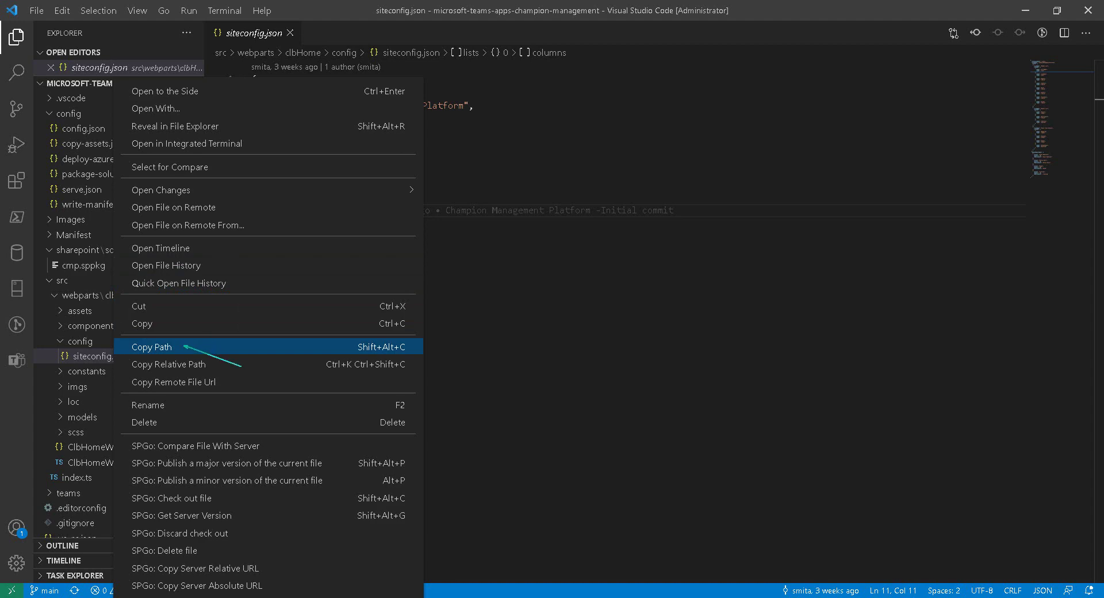
click(210, 347)
right_click(165, 265)
click(227, 346)
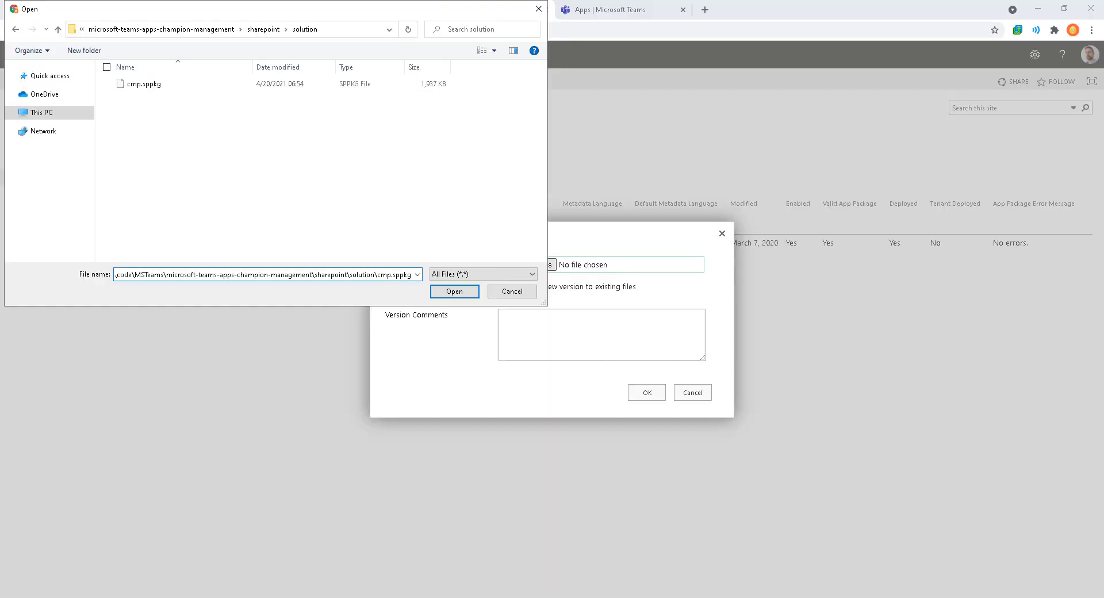
Step: Choose cmp.sppkg by its copied path in the browser and upload it to Apps for SharePoint as a new version
drag(389, 294, 426, 349)
text(t)
text(SPPKG)
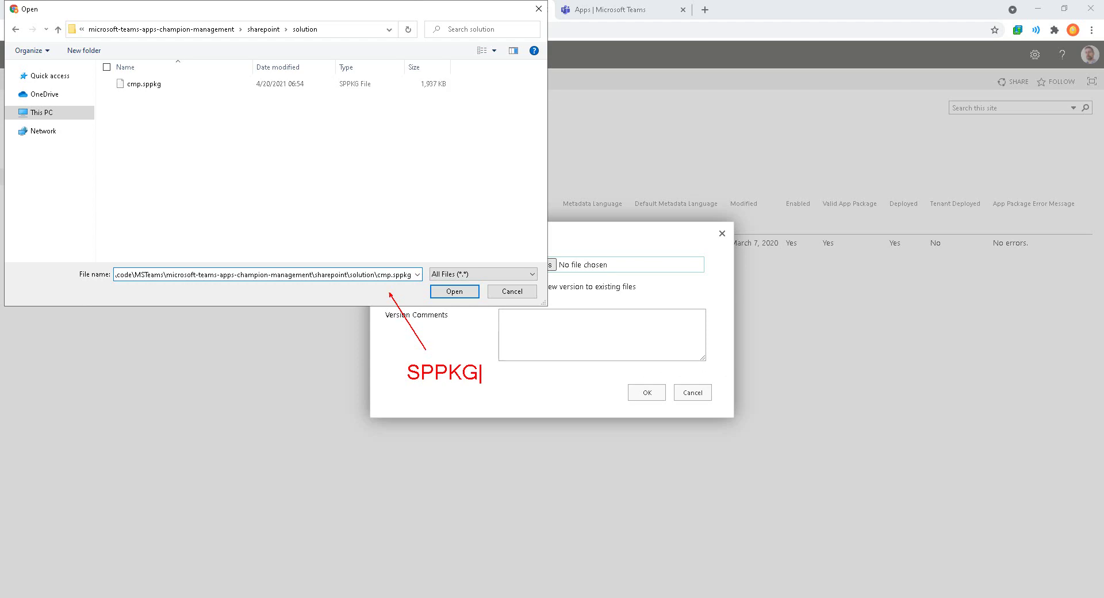
key(Escape)
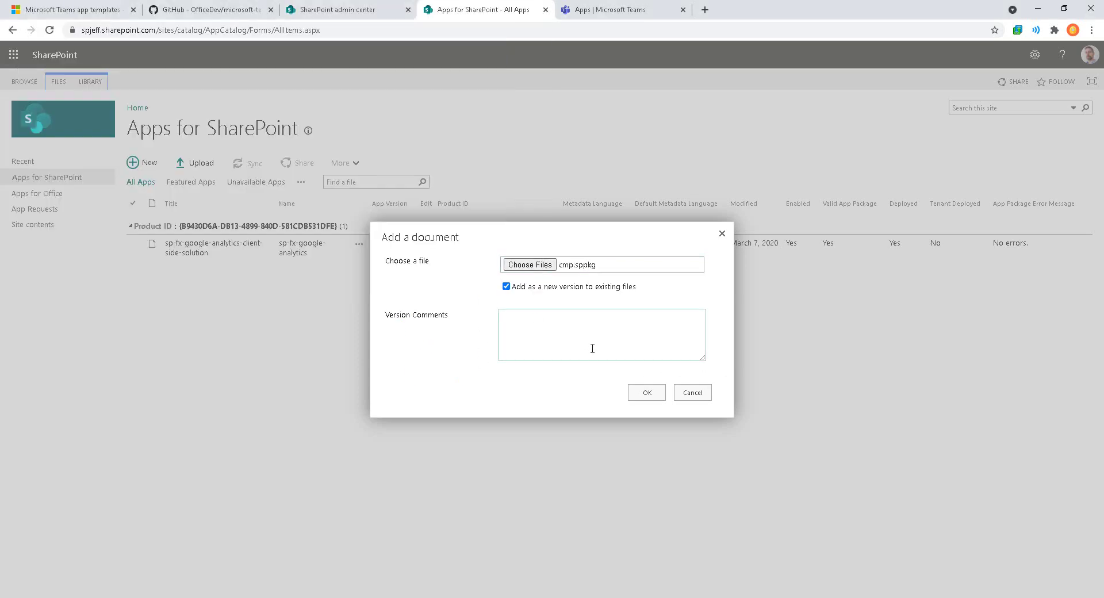
click(646, 392)
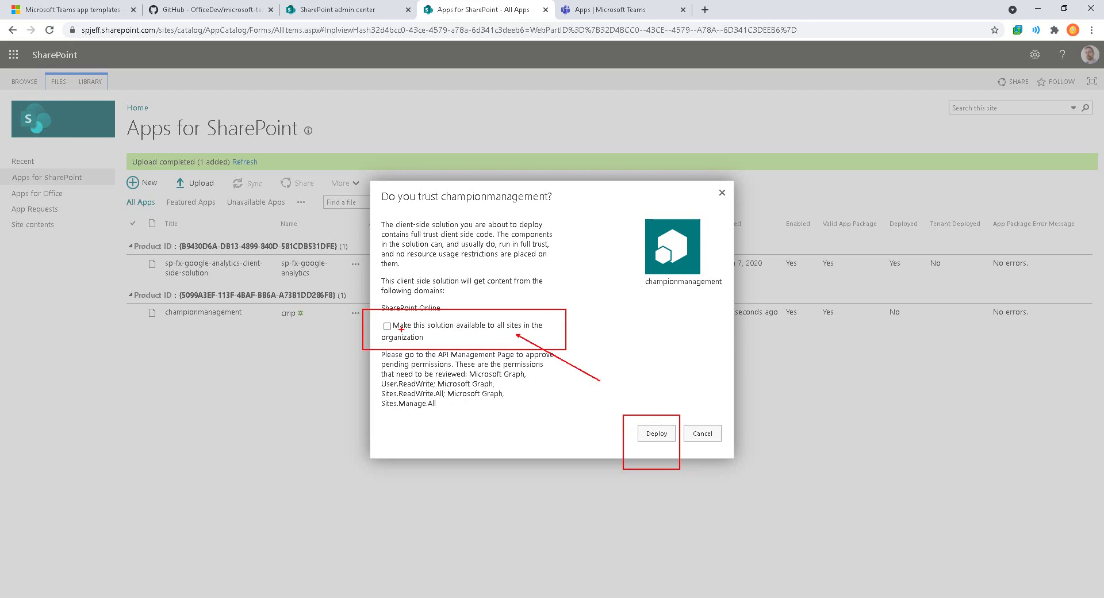
Step: Make the championmanagement solution available to all sites in the organization and deploy it, checking the README's deployment instruction
click(387, 326)
click(225, 10)
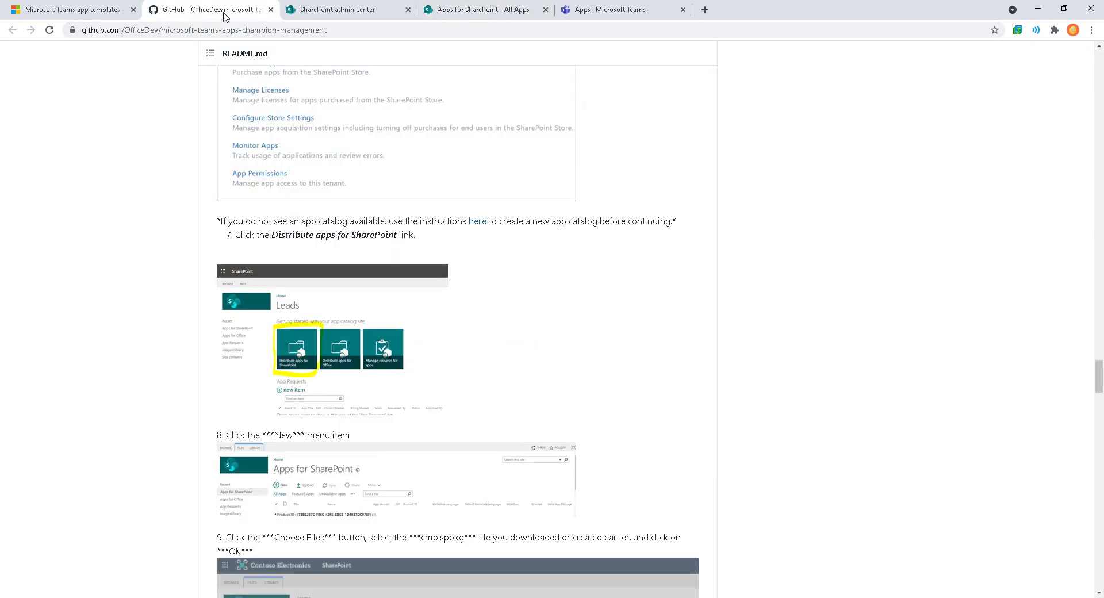
scroll(483, 391, down, 15)
scroll(494, 388, up, 2)
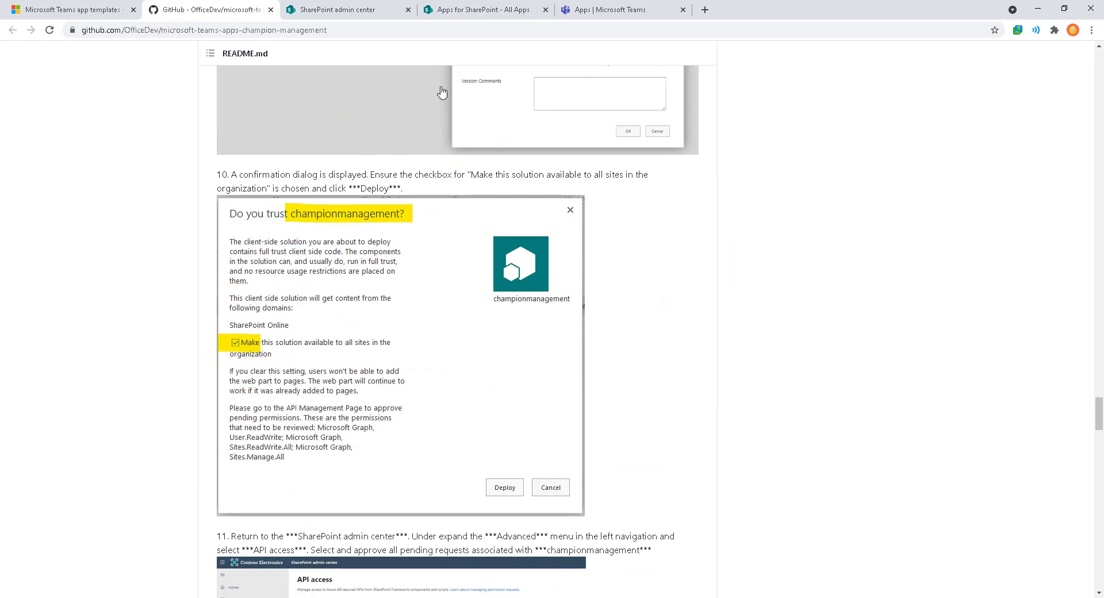
click(481, 8)
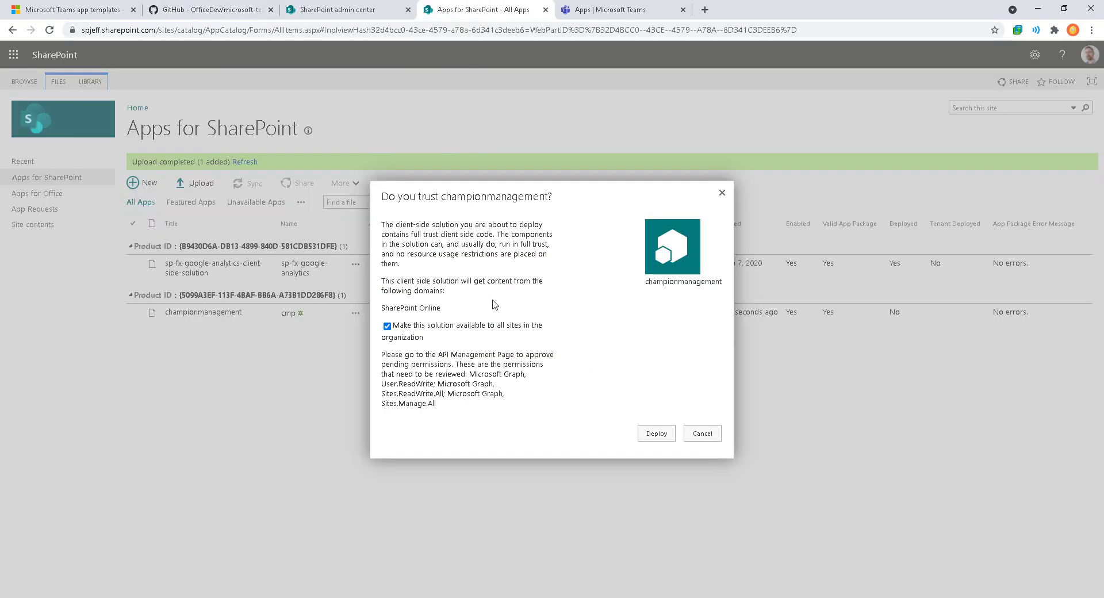
click(657, 434)
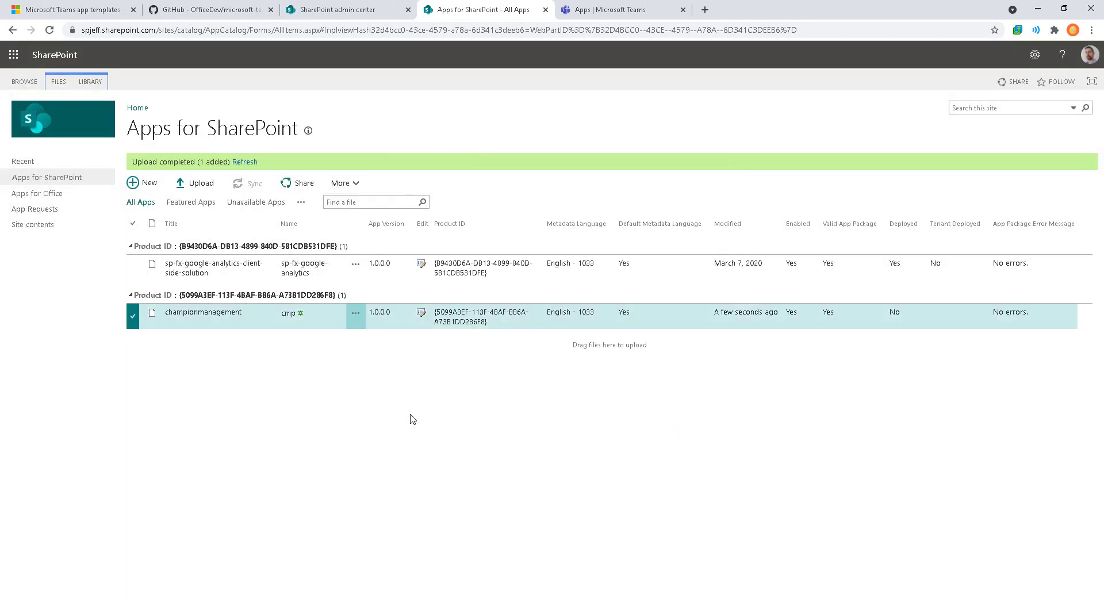
Step: Check the championmanagement app's Enabled, Valid App Package, Deployed and Tenant Deployed statuses in the App Catalog list
drag(117, 284, 1050, 359)
drag(227, 316, 277, 379)
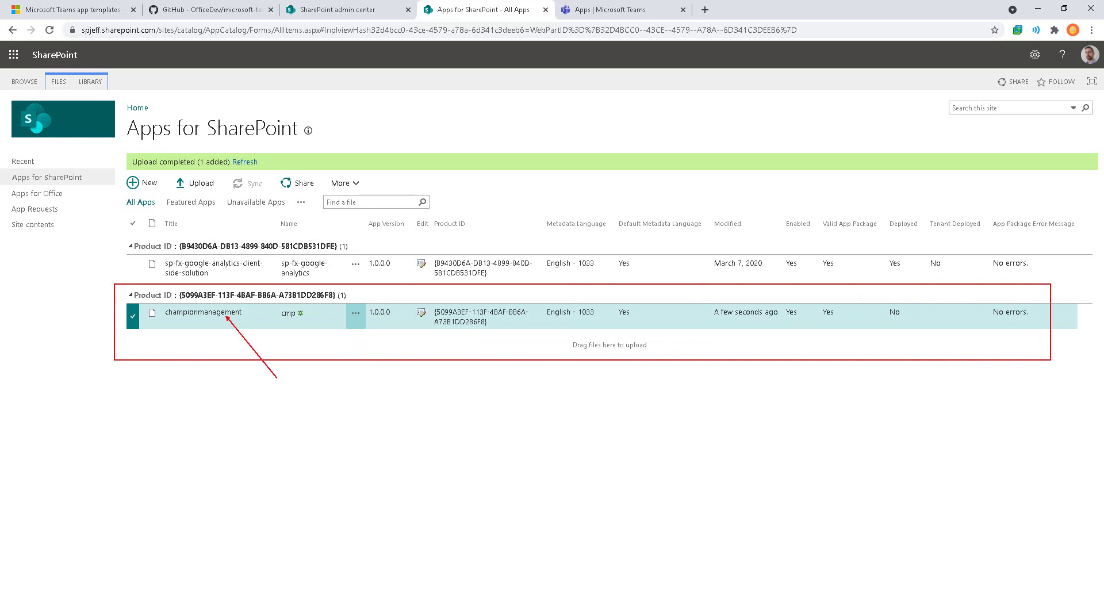
drag(751, 328, 804, 375)
drag(1014, 341, 1051, 393)
key(Escape)
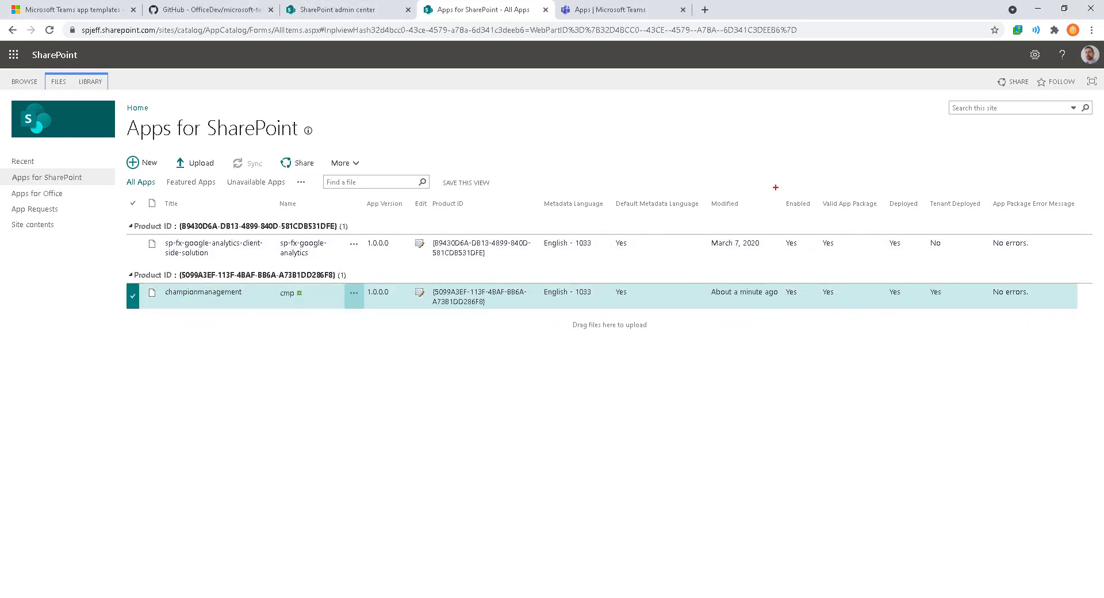
drag(775, 188, 941, 325)
drag(802, 303, 846, 365)
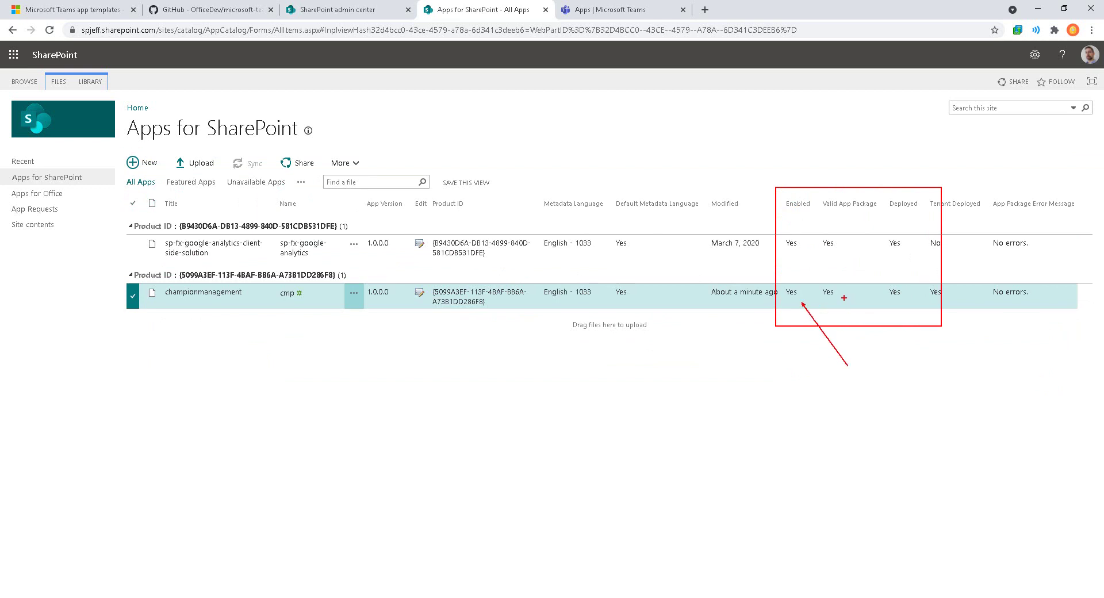
drag(844, 298, 894, 380)
drag(903, 300, 929, 351)
drag(939, 302, 955, 362)
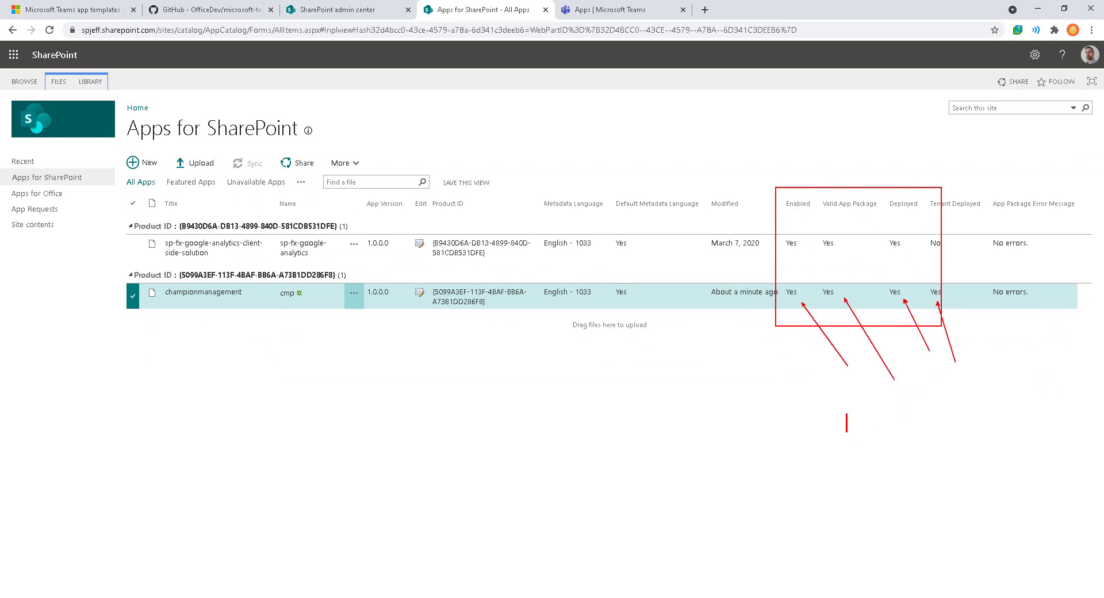
text(4 YES)
Step: Switch to the SharePoint admin center and open its API access page
key(ctrl+shift+Tab)
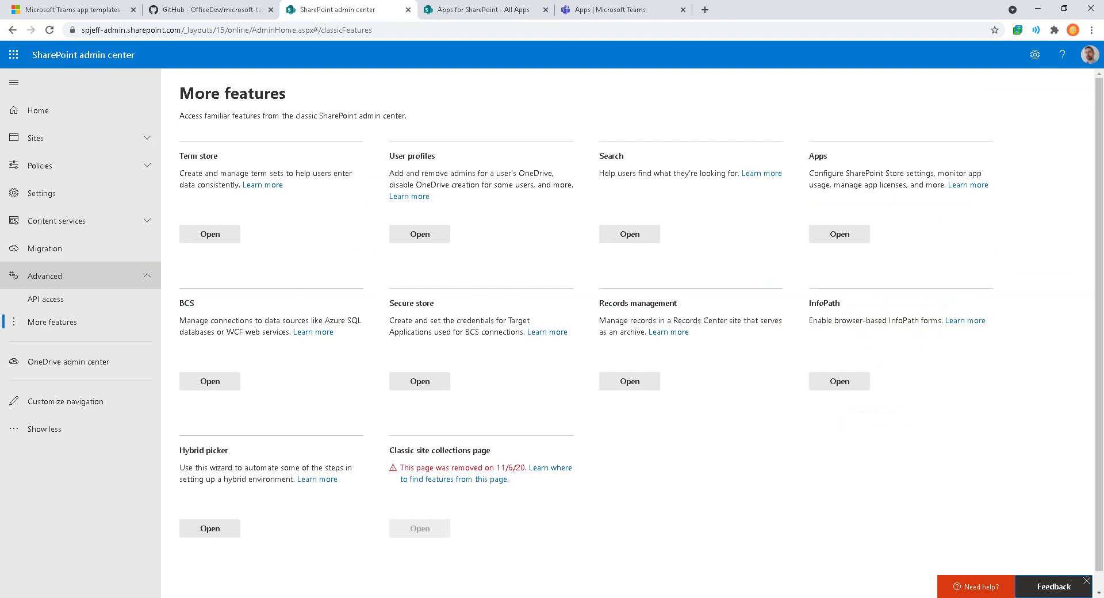
drag(2, 258, 110, 314)
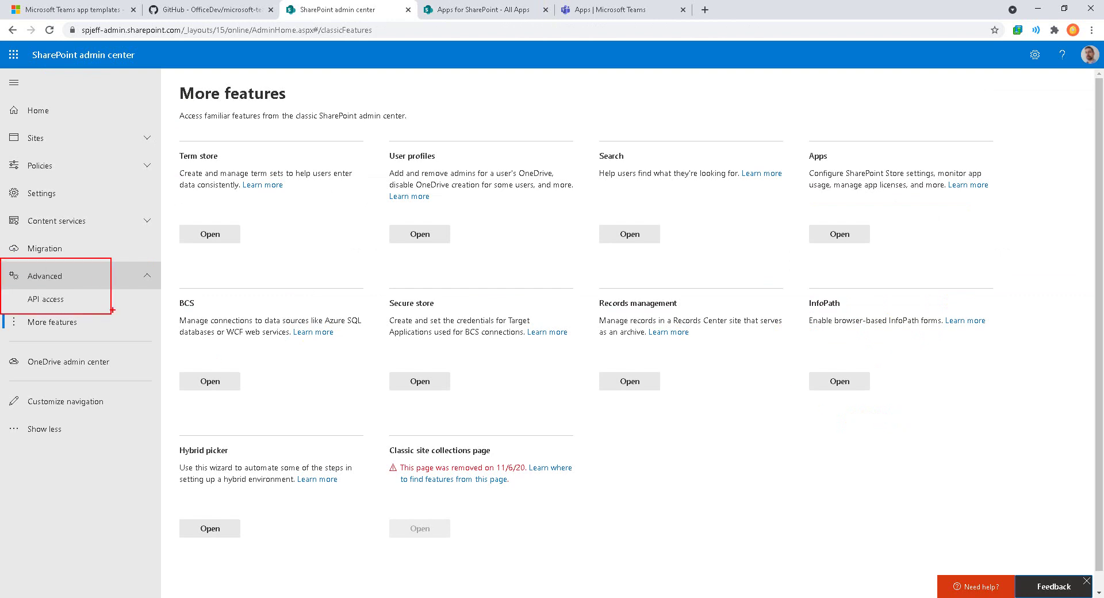
click(64, 304)
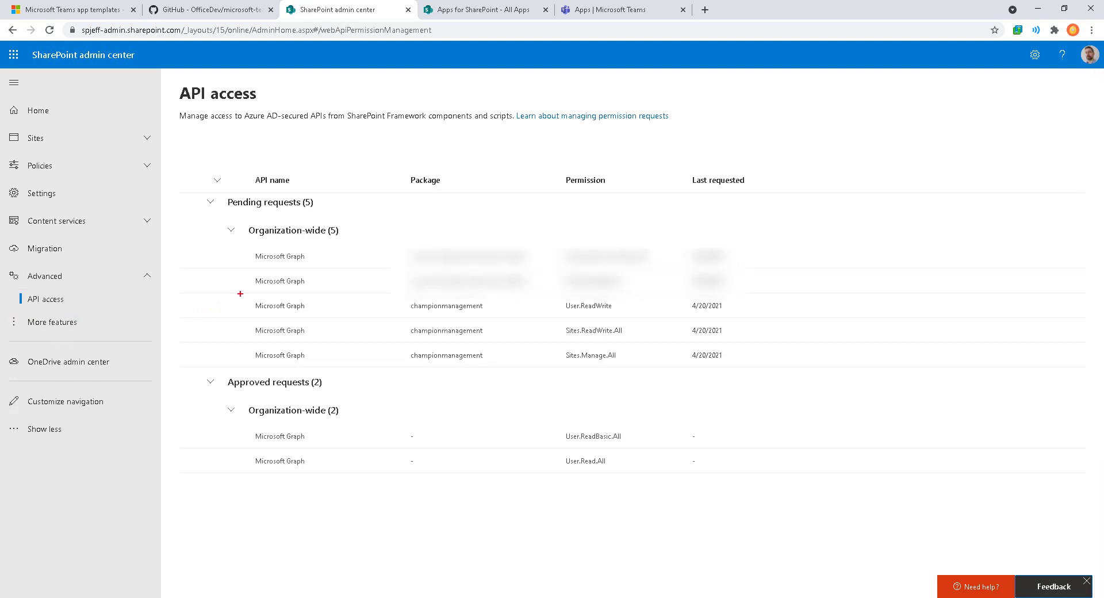
Step: Review the pending Microsoft Graph permission requests belonging to the championmanagement package
mouse_move(241, 294)
mouse_down()
mouse_move(350, 296)
mouse_move(747, 366)
mouse_up()
mouse_move(621, 307)
mouse_down()
mouse_move(670, 325)
mouse_move(667, 372)
mouse_move(689, 379)
mouse_up()
click(718, 381)
text(3 )
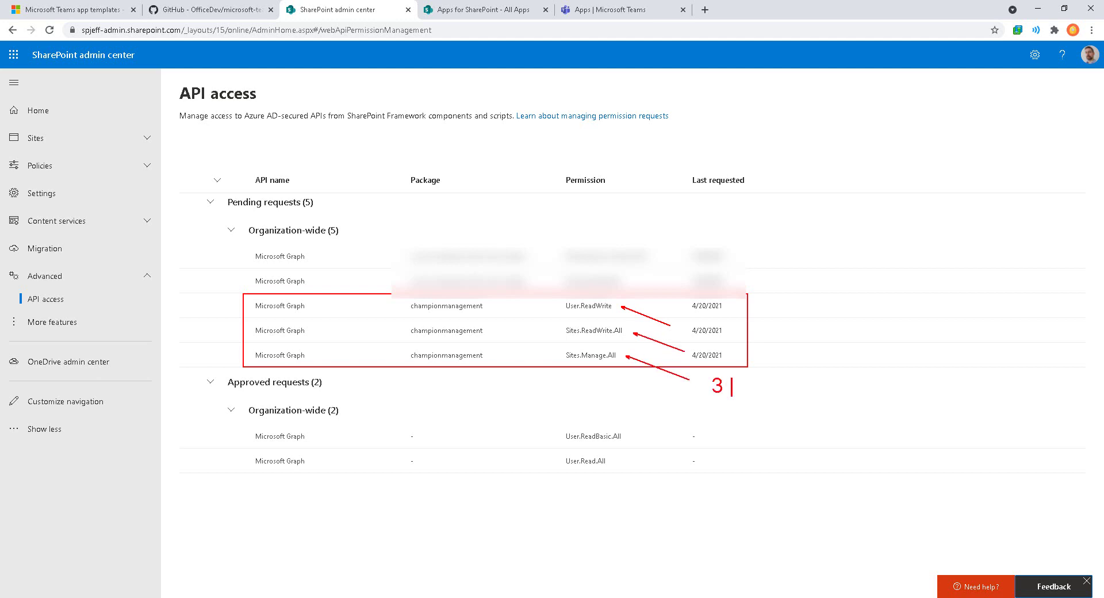
text(API Permission)
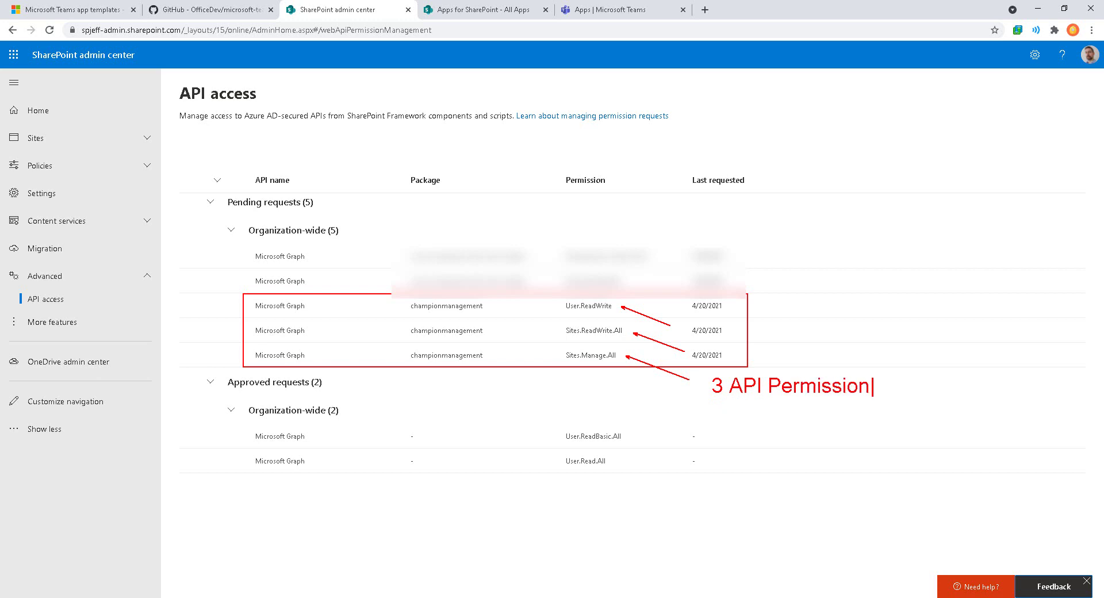
text(s Pending)
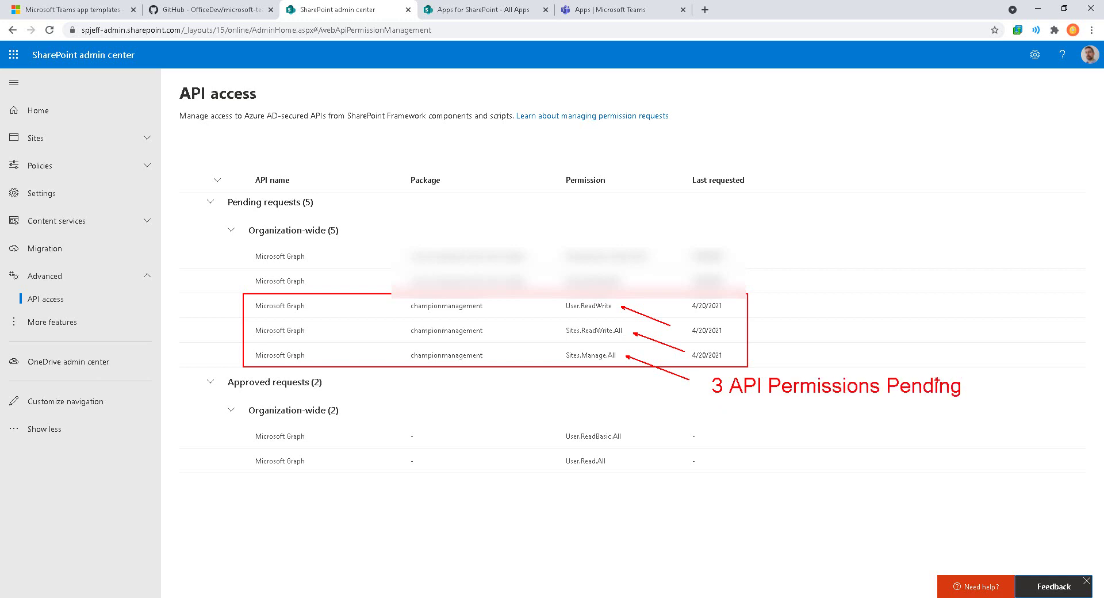
key(Escape)
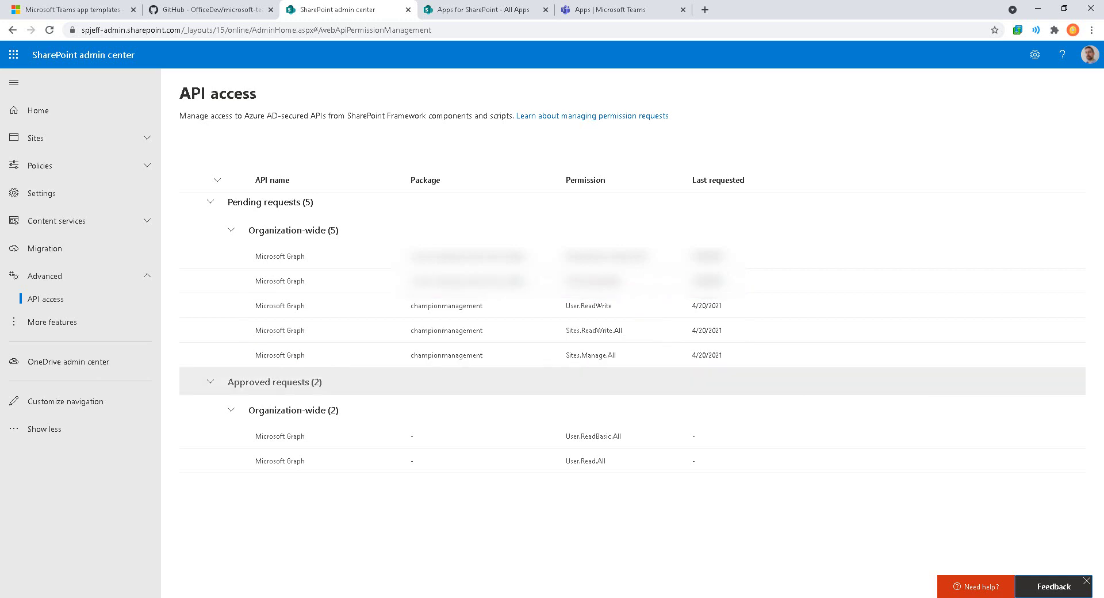
Step: Approve the championmanagement package's pending Microsoft Graph requests for User.ReadWrite, Sites.ReadWrite.All and Sites.Manage.All
click(193, 306)
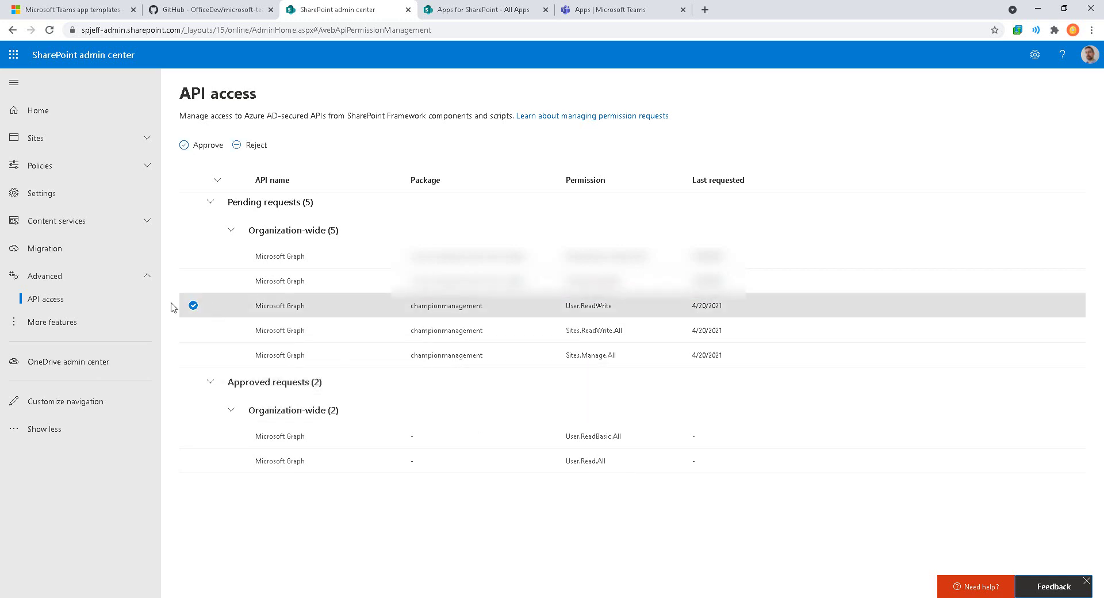
click(201, 143)
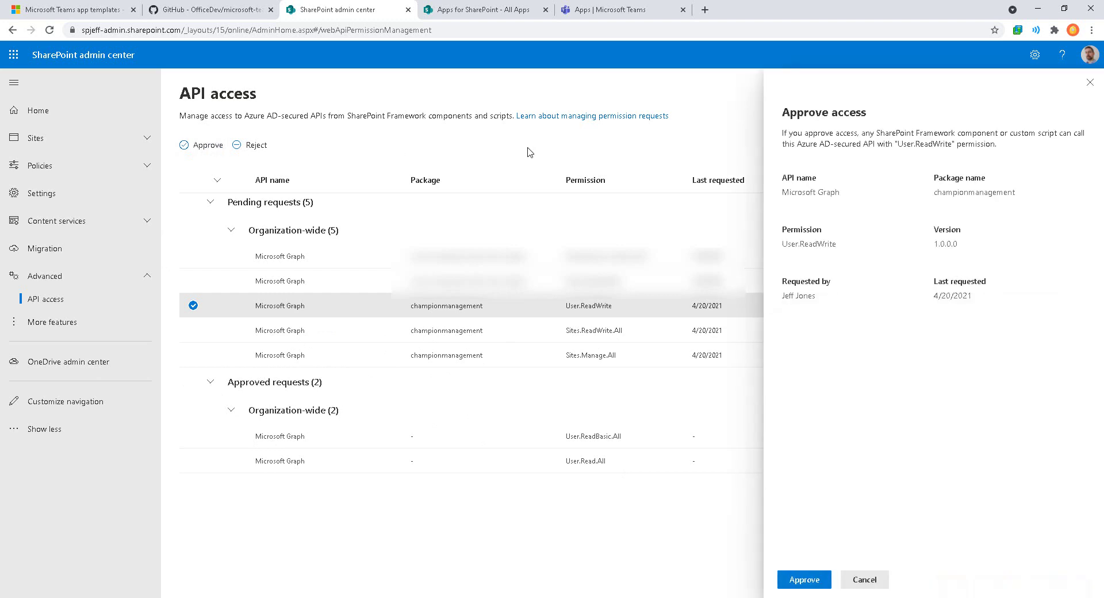
click(816, 582)
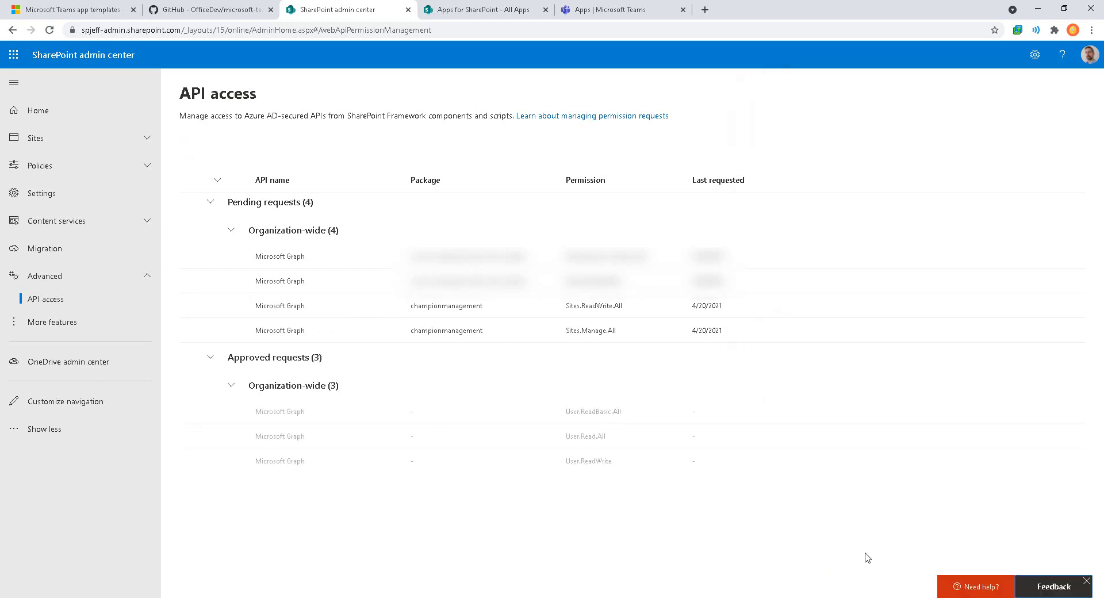
click(193, 305)
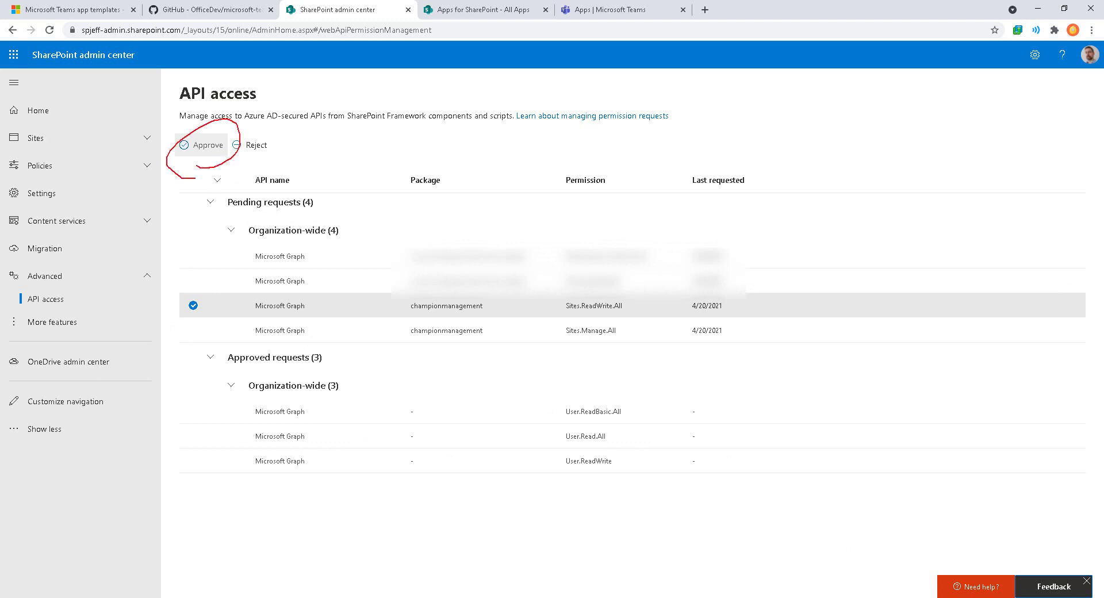
click(202, 146)
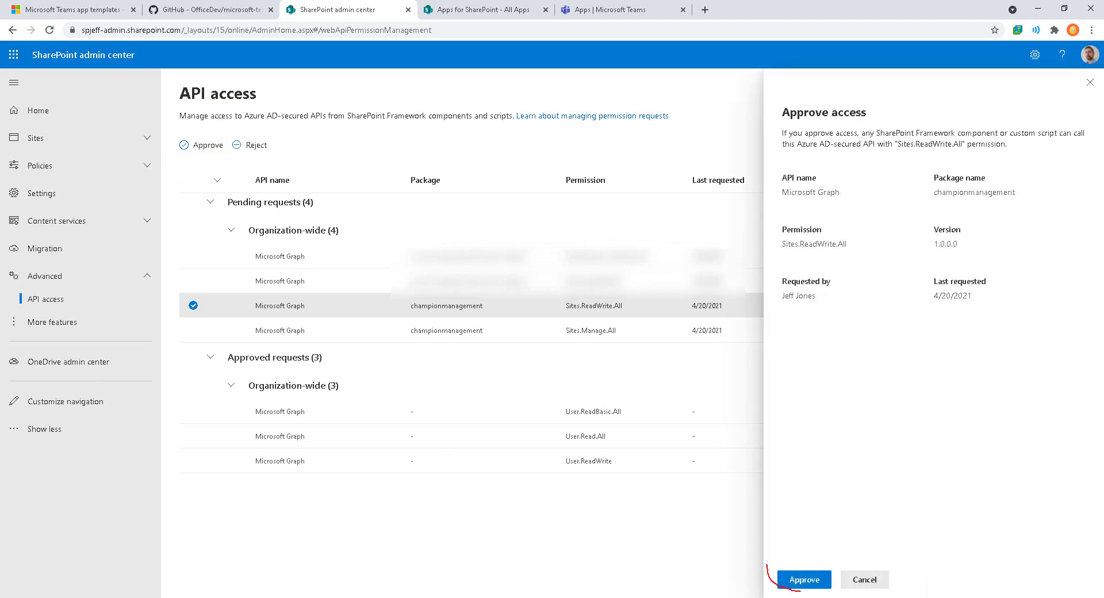
click(805, 580)
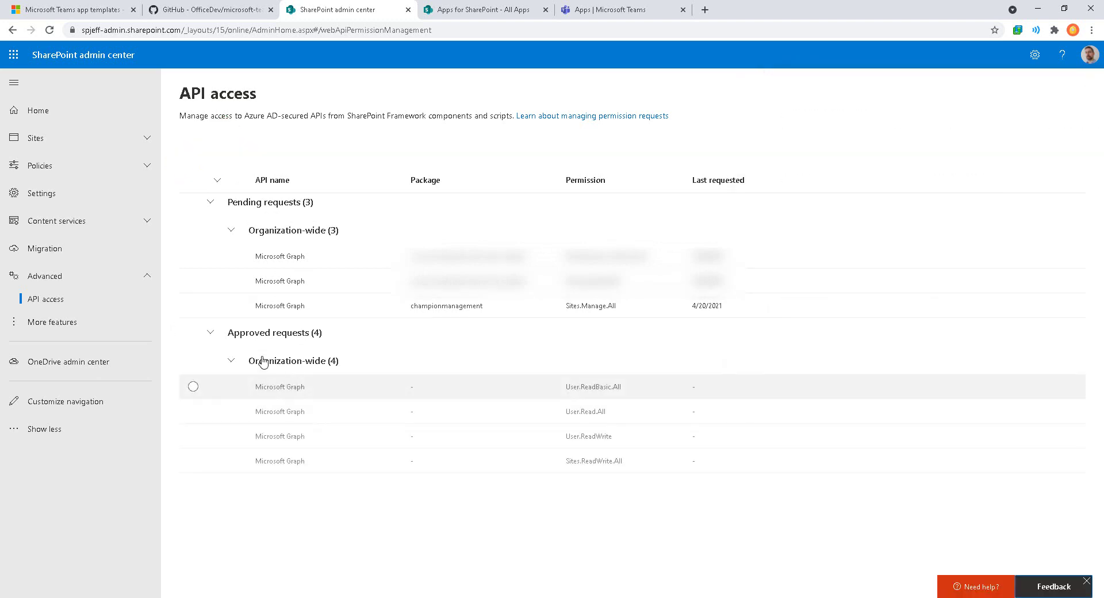
click(211, 305)
click(204, 147)
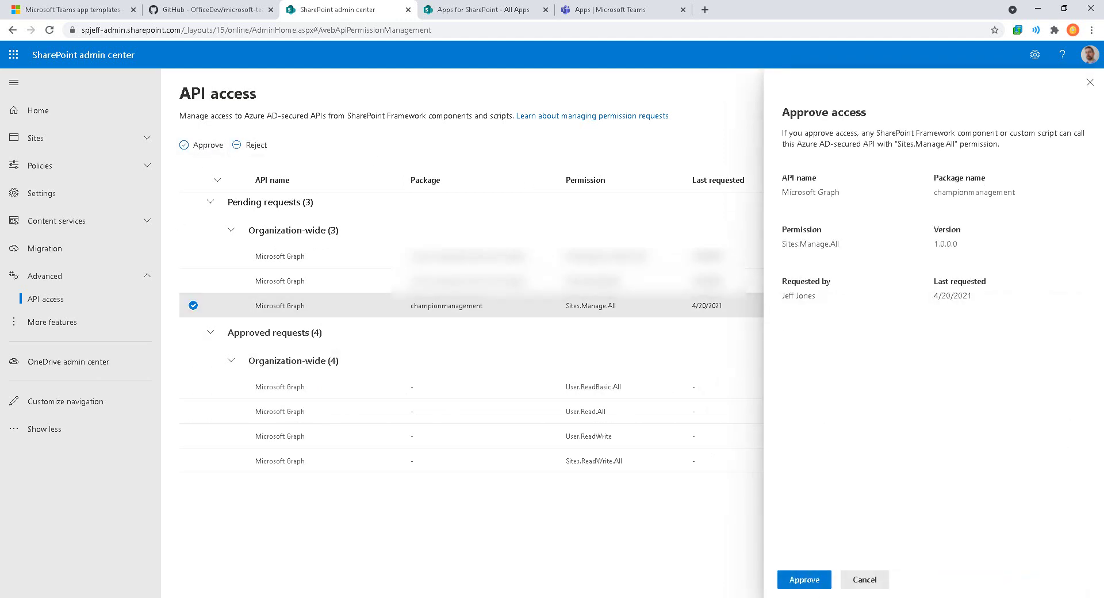
click(811, 581)
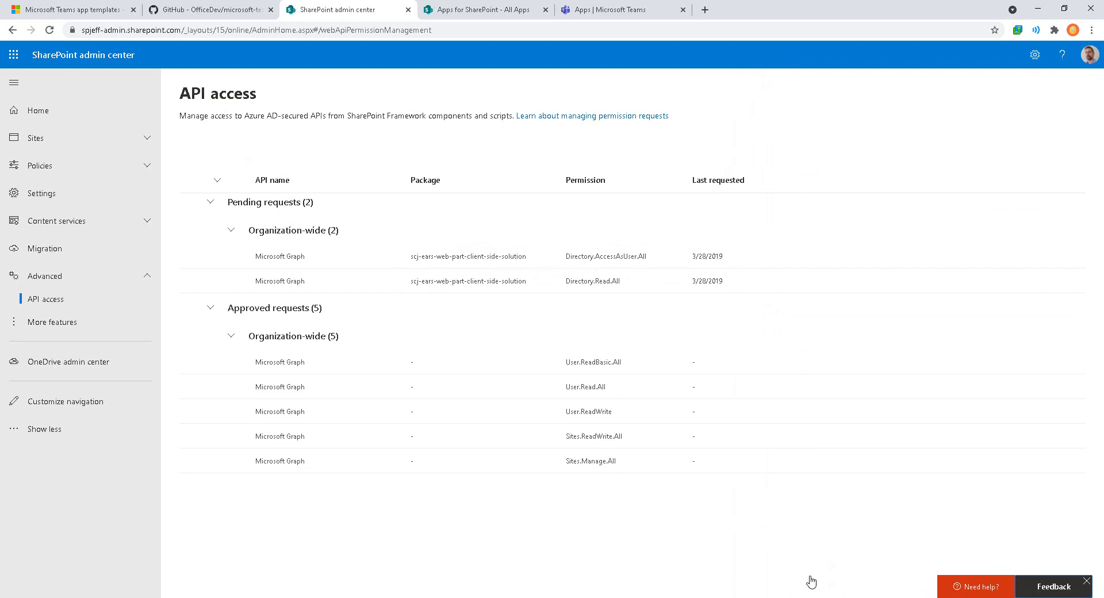
Step: Read the README's step 12 on syncing the championmanagement app to Teams from the App Catalog
click(203, 10)
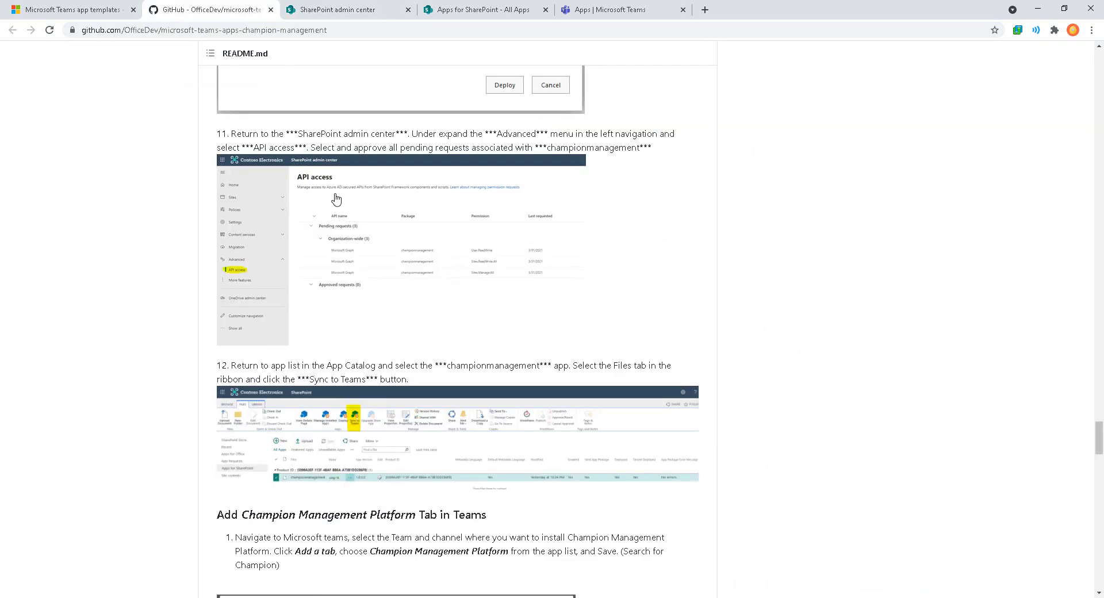
scroll(491, 234, down, 5)
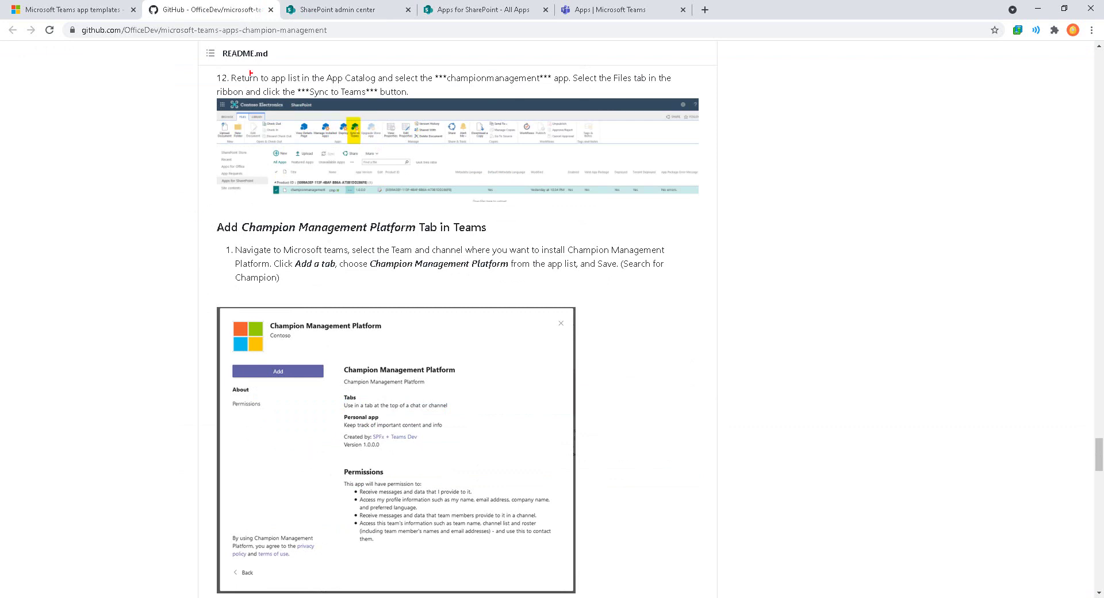
drag(205, 69, 767, 215)
mouse_move(295, 83)
mouse_down()
mouse_move(424, 103)
mouse_move(447, 118)
mouse_up()
drag(355, 139, 413, 167)
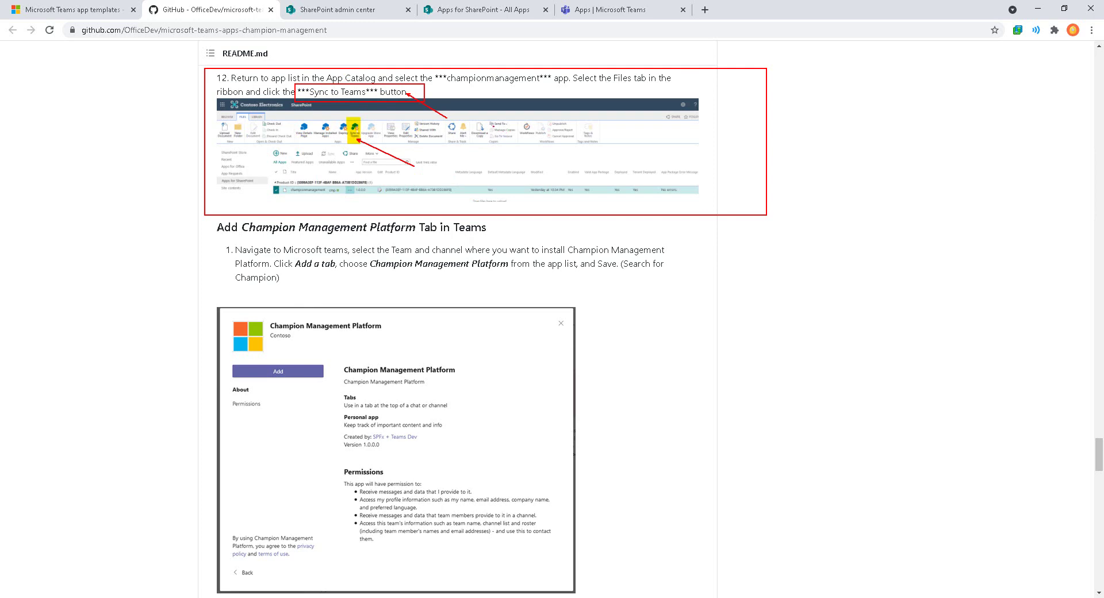
key(Escape)
Step: Select the championmanagement app in the Apps for SharePoint list and sync it to Teams
click(478, 9)
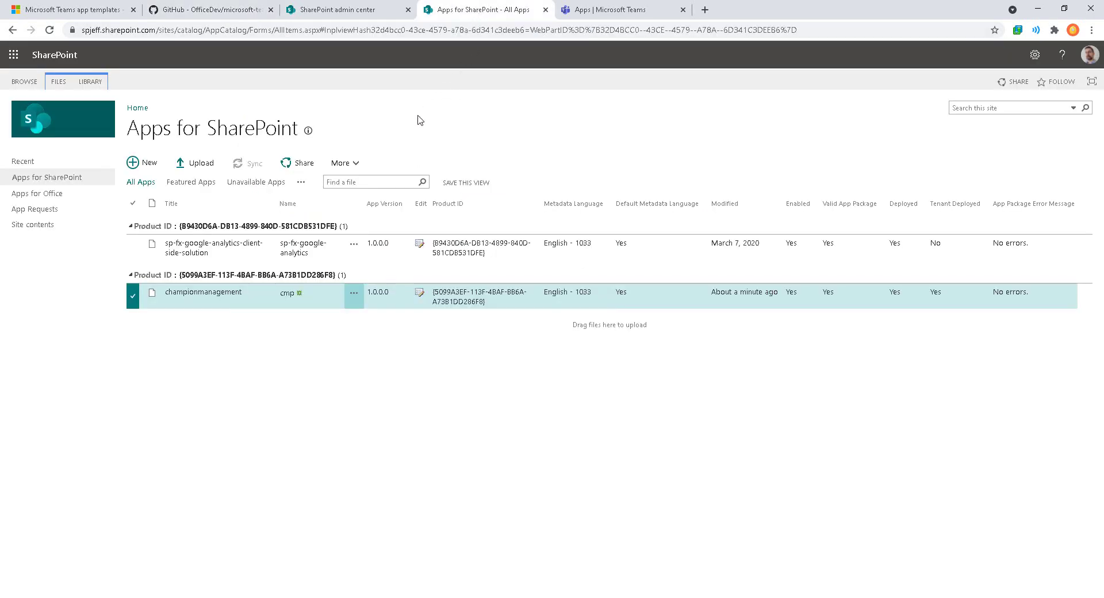
click(135, 302)
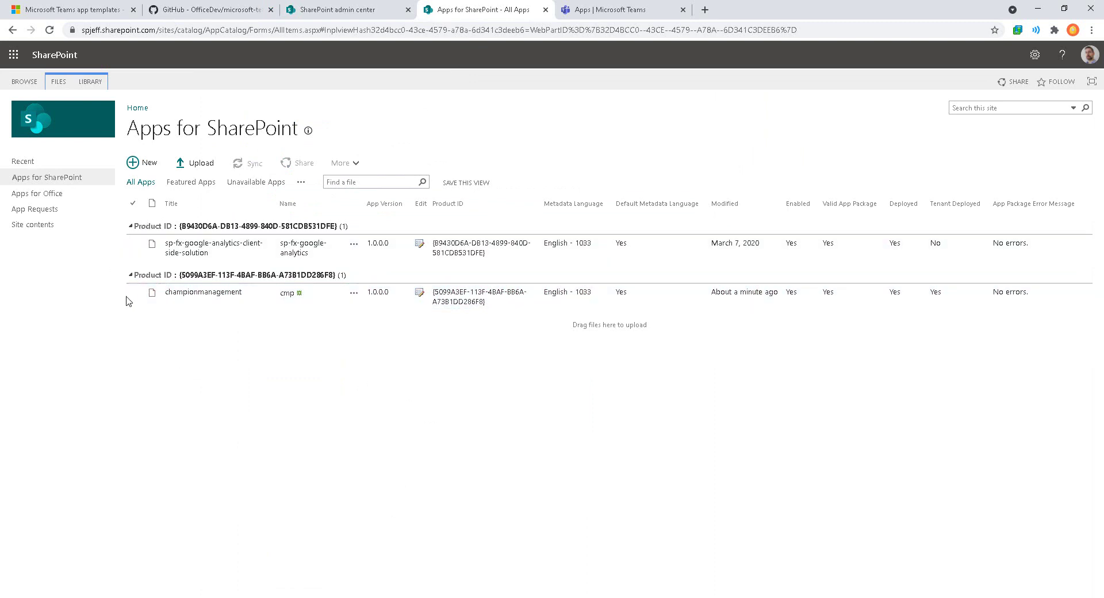
click(130, 302)
click(63, 81)
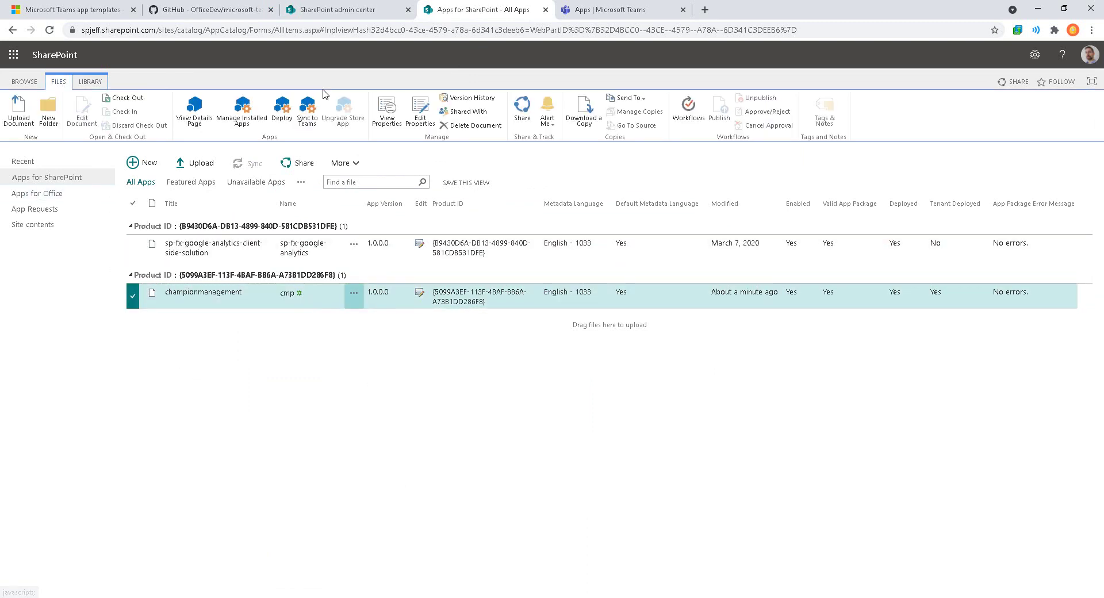
click(314, 126)
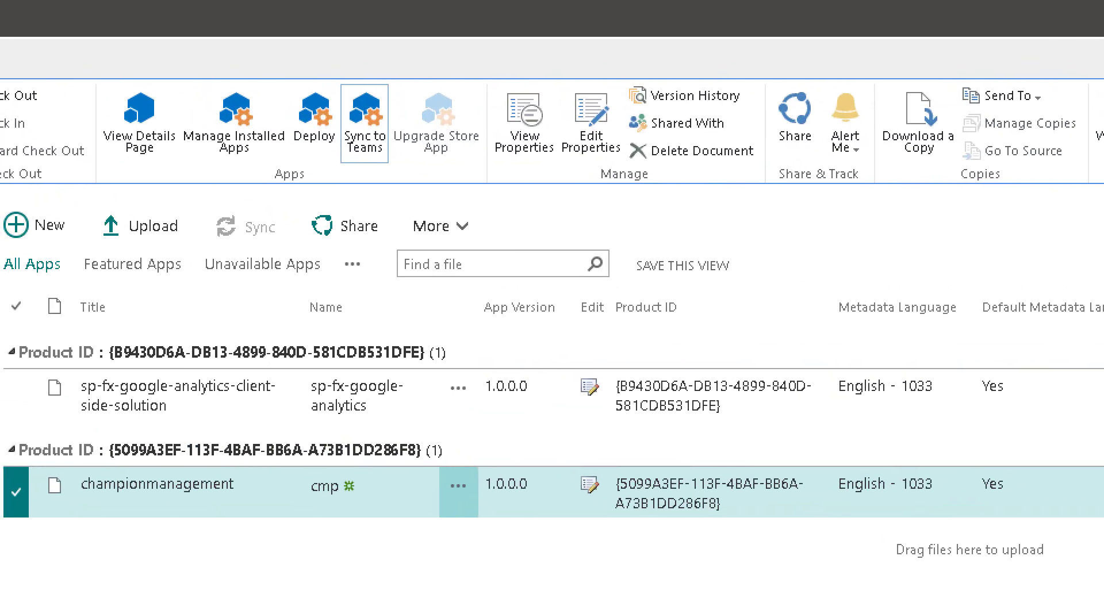
Step: Run Sync to Teams on the selected championmanagement package in the App Catalog
mouse_move(337, 69)
mouse_down()
mouse_move(409, 198)
mouse_move(405, 234)
mouse_move(441, 326)
mouse_up()
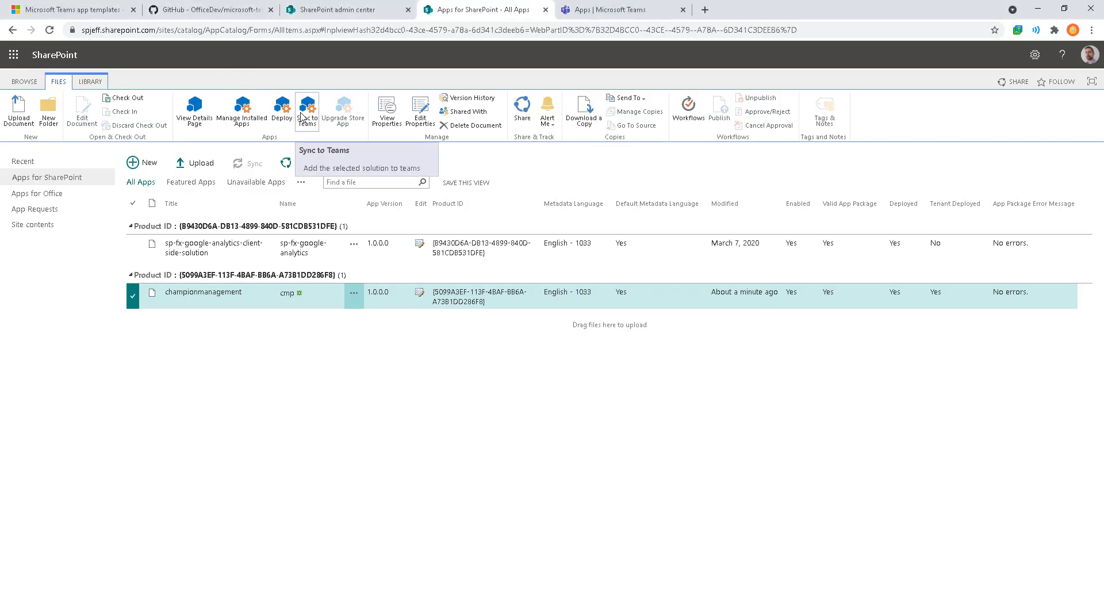
click(302, 117)
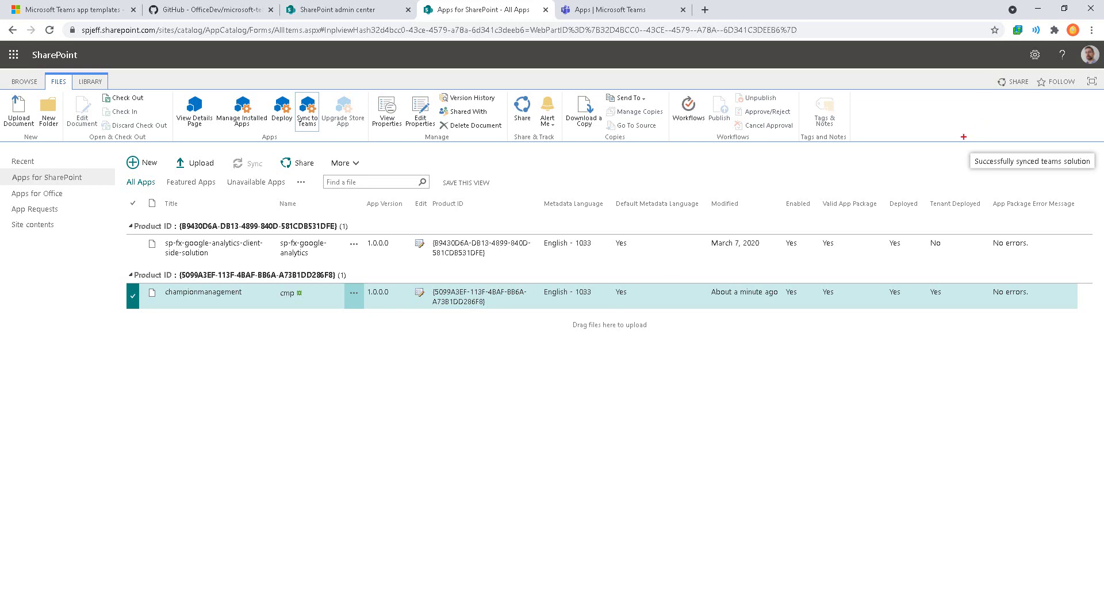
drag(953, 136, 1098, 177)
drag(1009, 169, 992, 222)
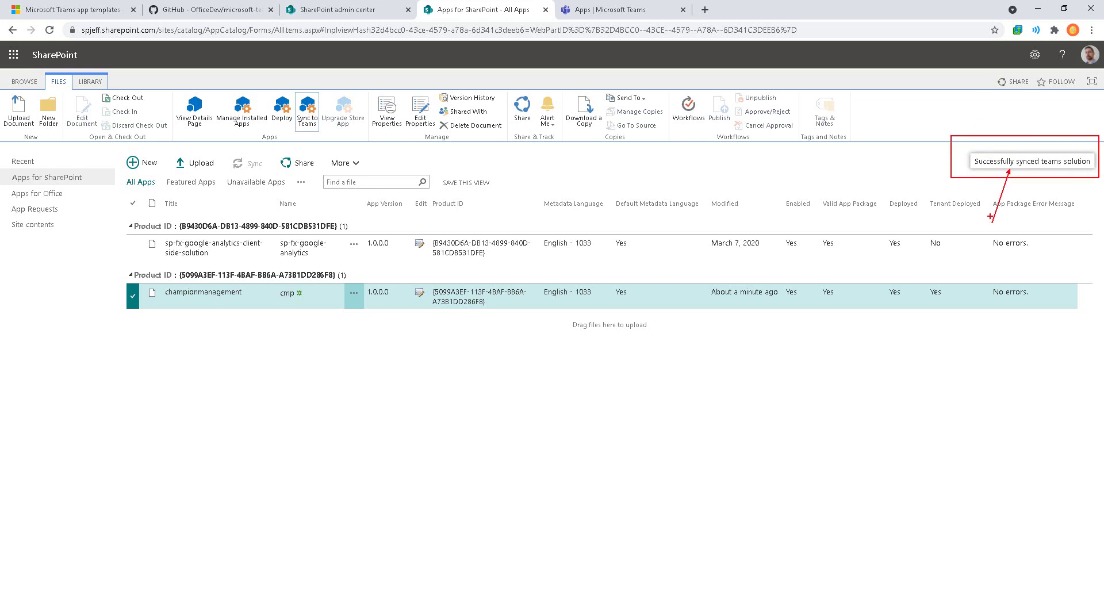
text(t)
text(pop)
text(up)
key(Escape)
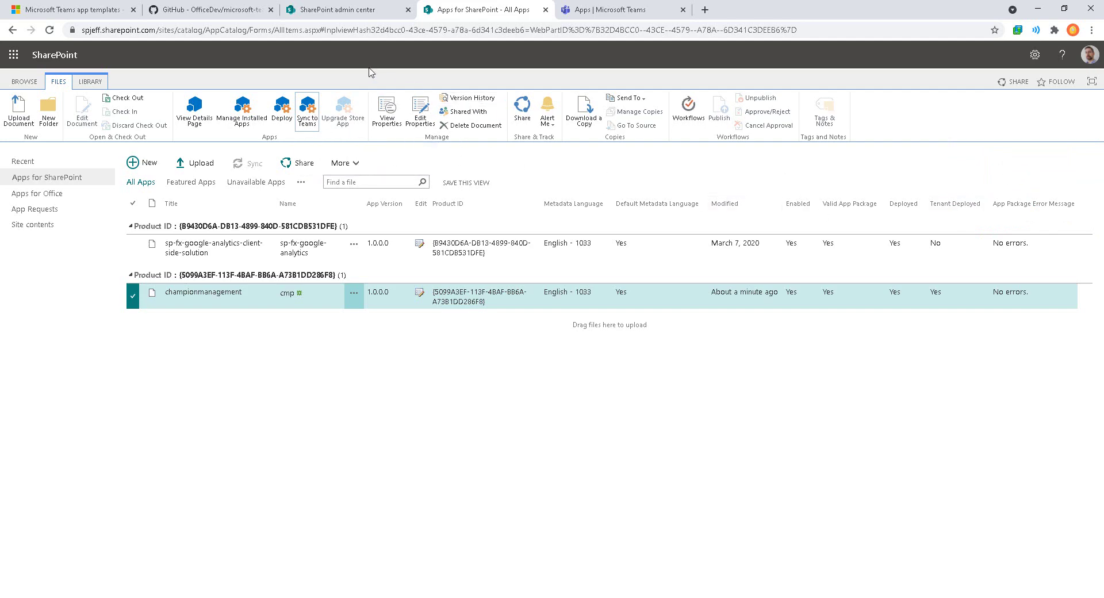
Step: Read the README instructions on adding the Champion Management Platform tab to a Teams channel
click(211, 13)
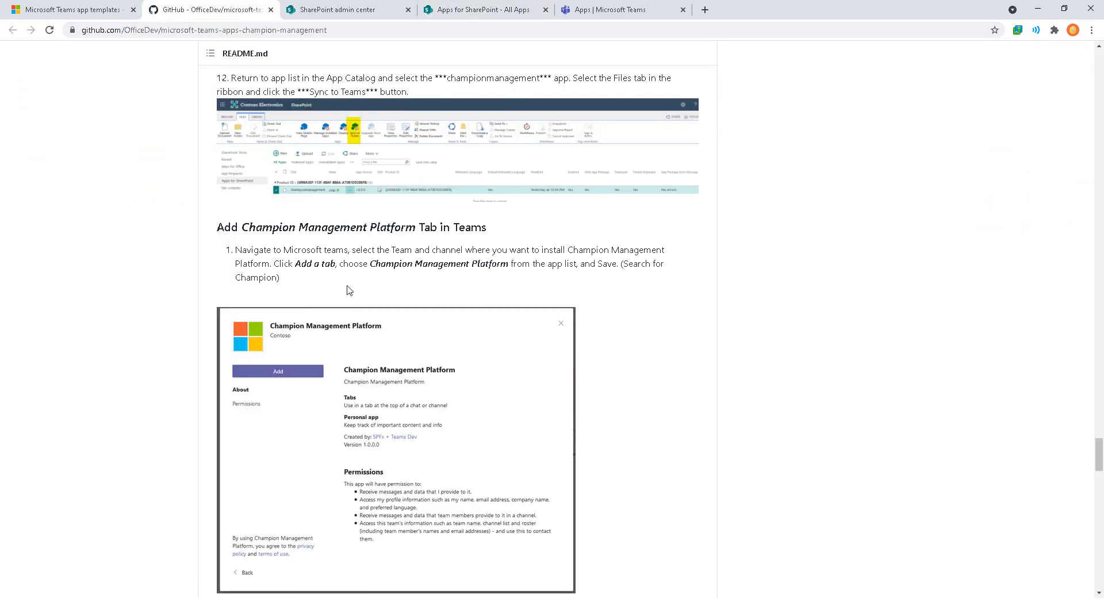
scroll(349, 289, down, 1)
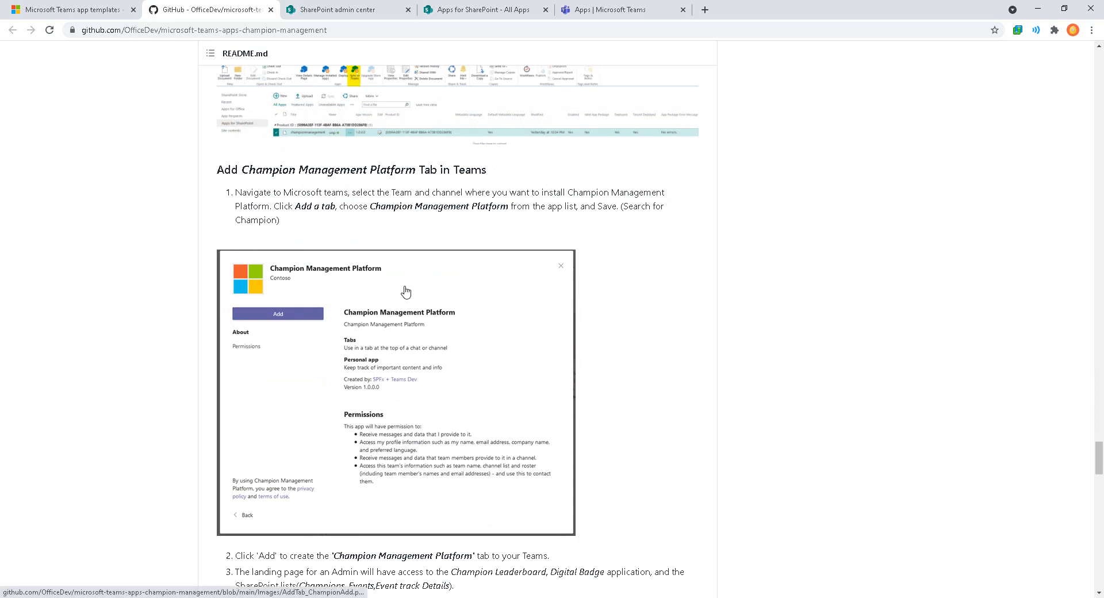
mouse_move(352, 176)
mouse_down()
mouse_move(530, 200)
mouse_move(503, 199)
mouse_up()
drag(400, 195, 458, 245)
drag(457, 196, 492, 244)
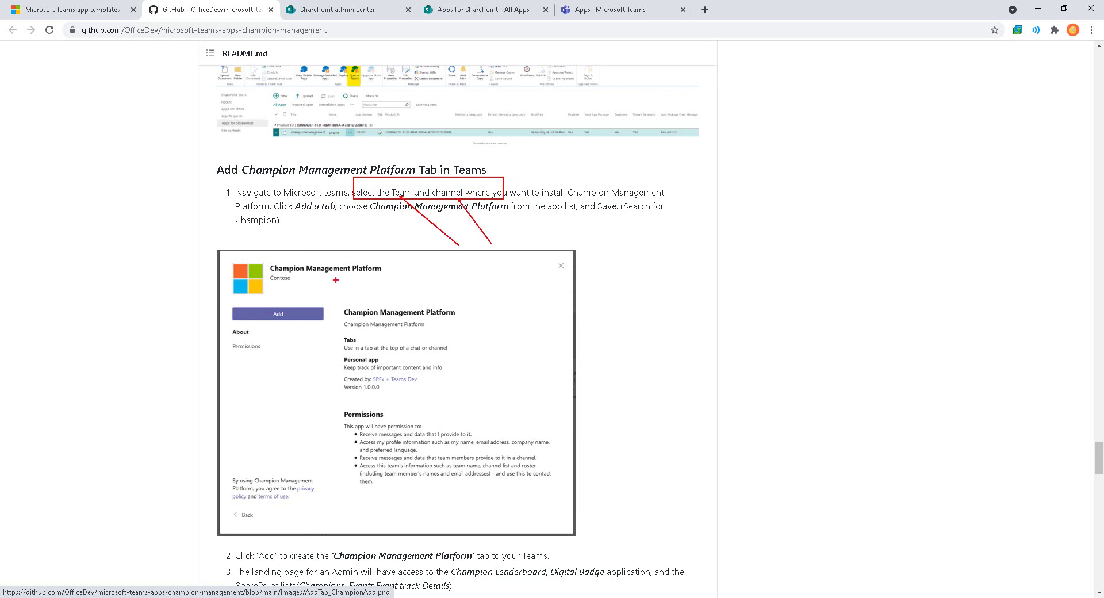
mouse_move(307, 291)
mouse_down()
mouse_move(446, 266)
mouse_move(298, 278)
mouse_up()
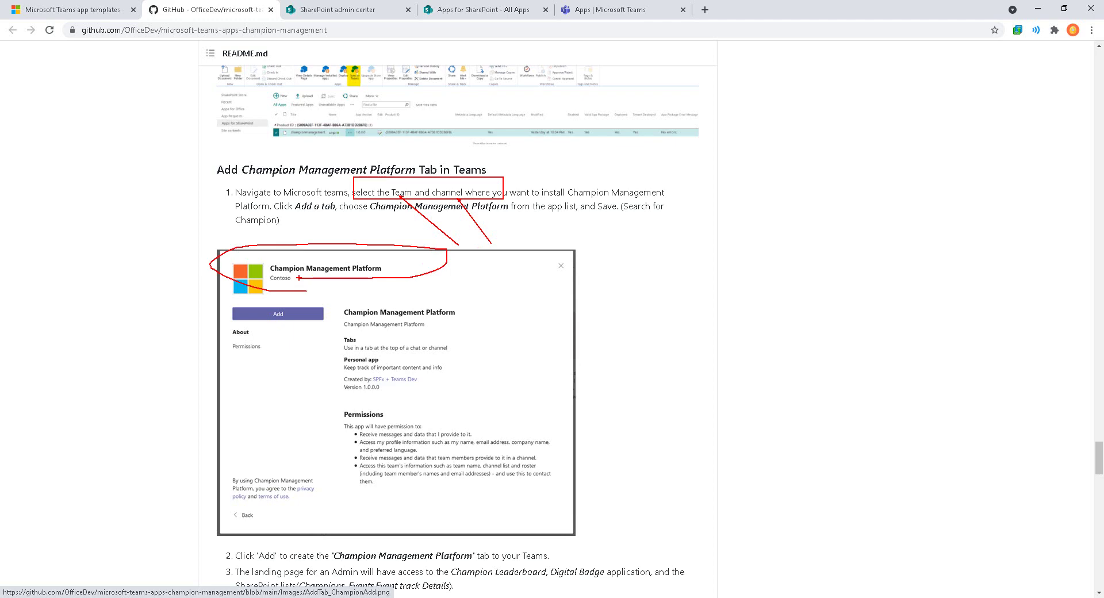
key(Escape)
Step: Switch to Microsoft Teams and search the apps offered for a new tab in External Test's General channel for "champion"
key(ctrl+5)
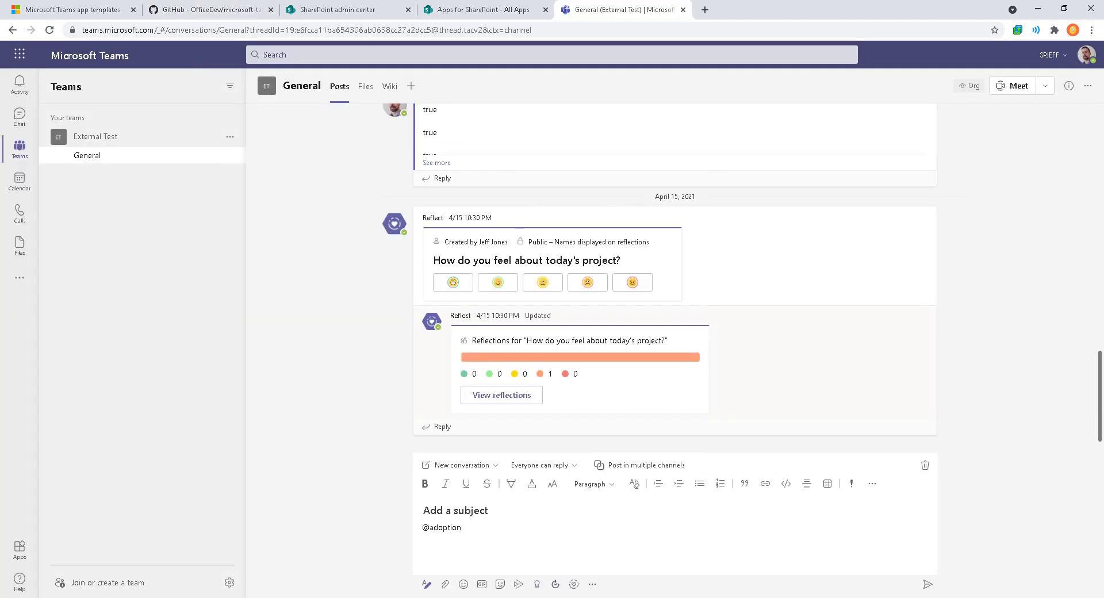
key(ctrl+2)
drag(49, 113, 173, 206)
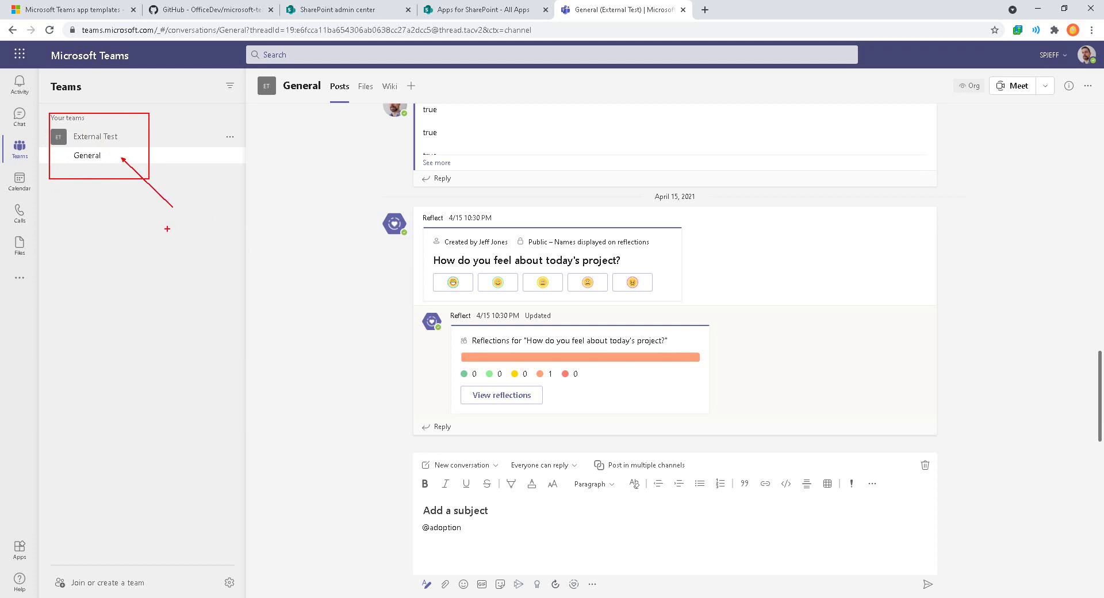
drag(416, 96, 443, 118)
key(Escape)
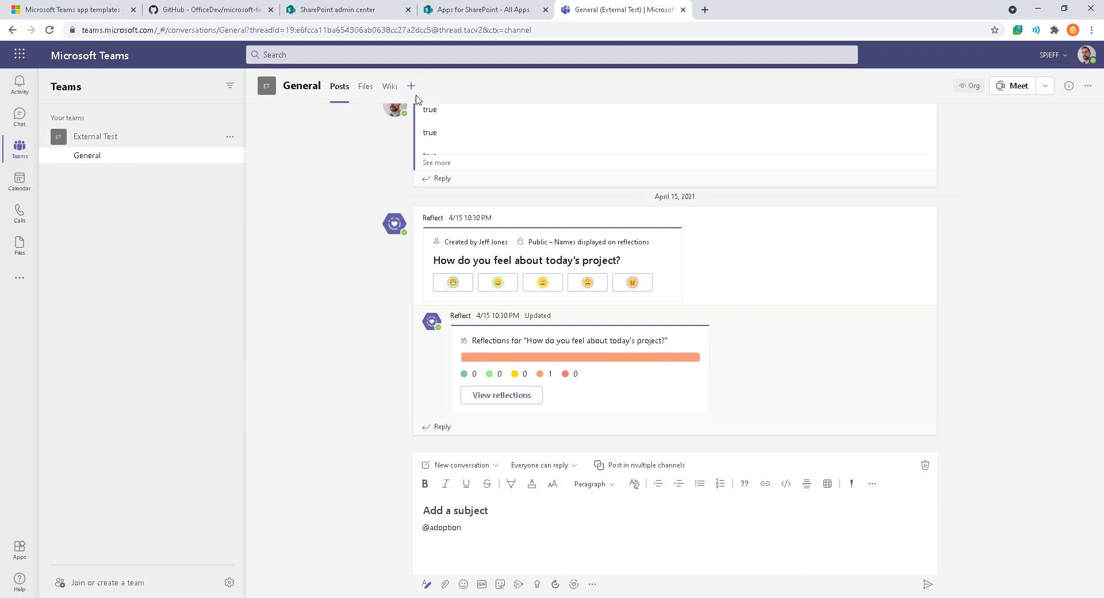
click(414, 93)
text(champion)
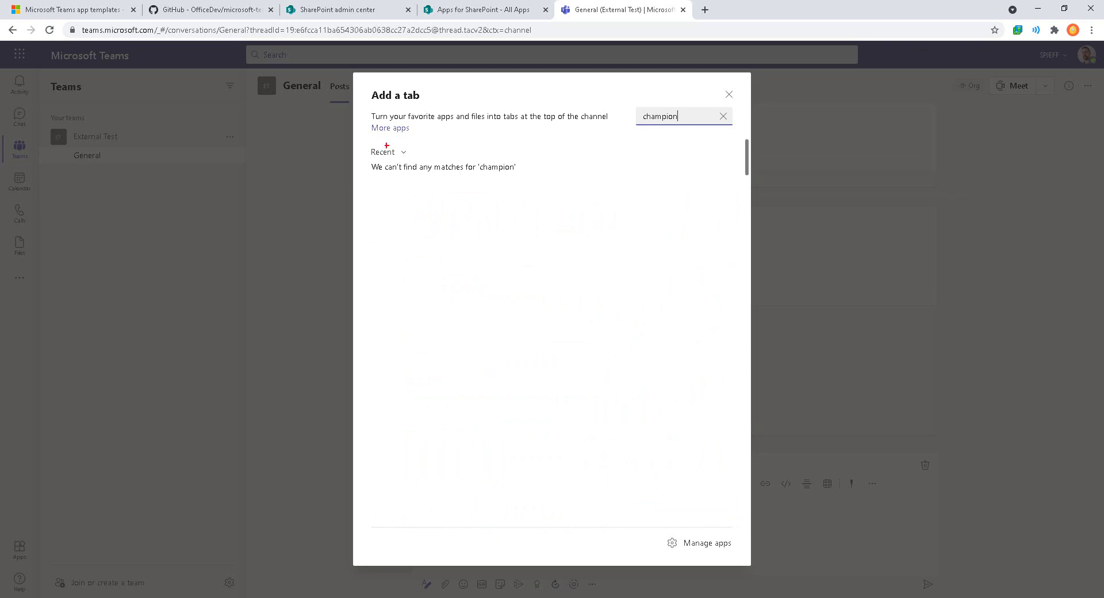
mouse_move(362, 142)
mouse_down()
mouse_move(510, 163)
mouse_move(567, 200)
mouse_up()
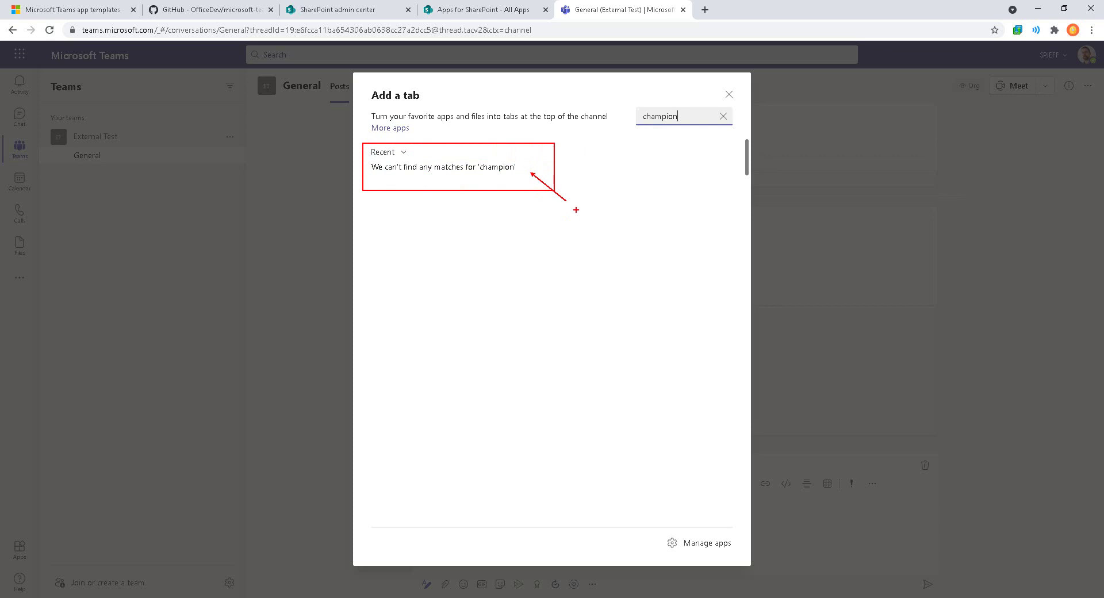
key(Escape)
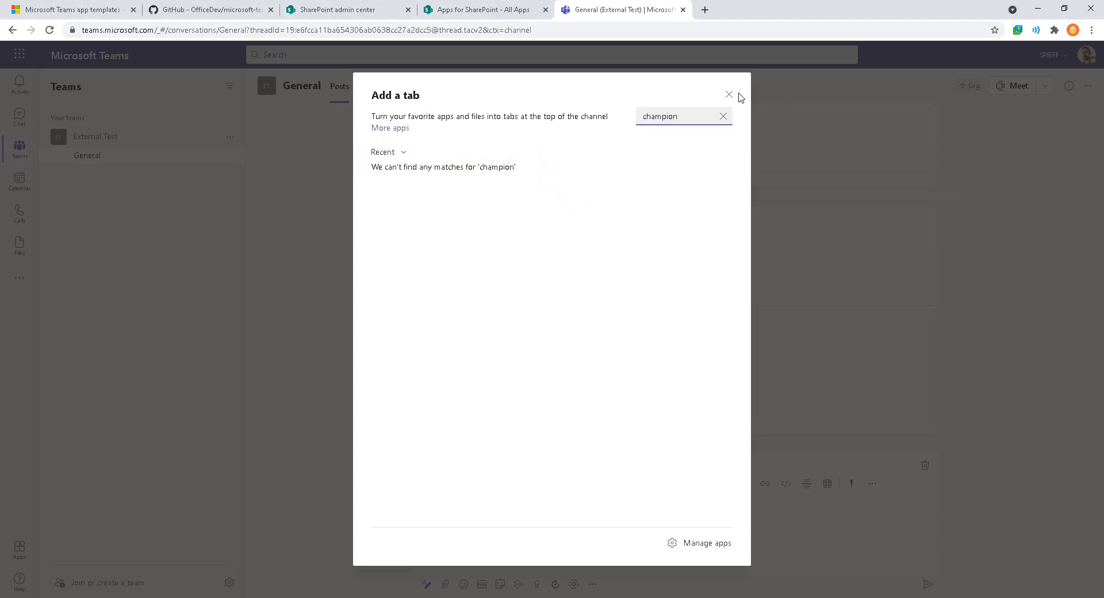
click(728, 93)
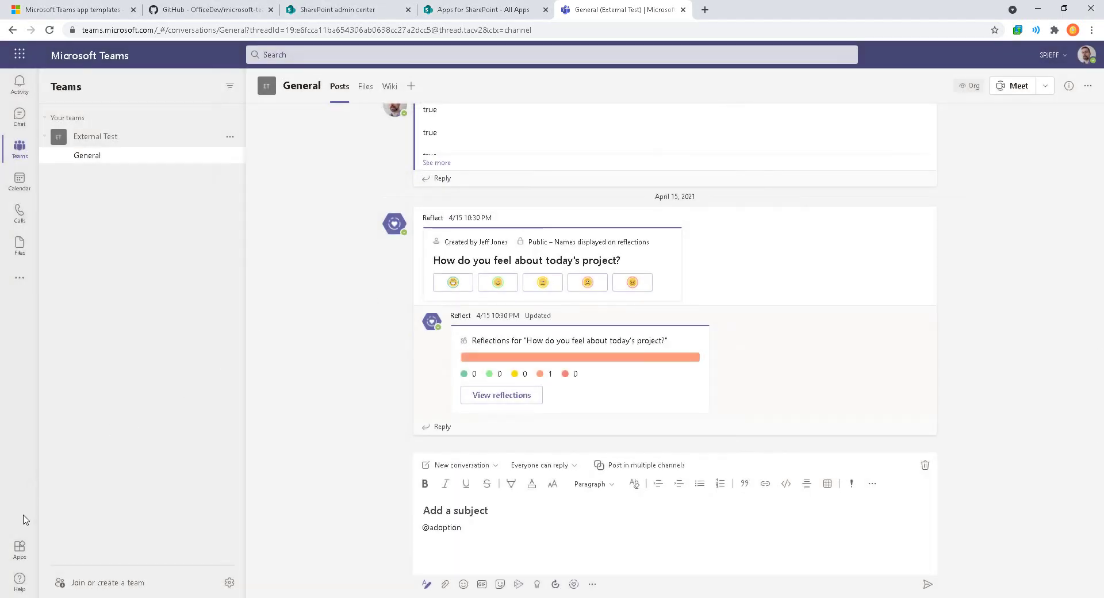
Step: Search the full Teams app store for "champion"
click(20, 549)
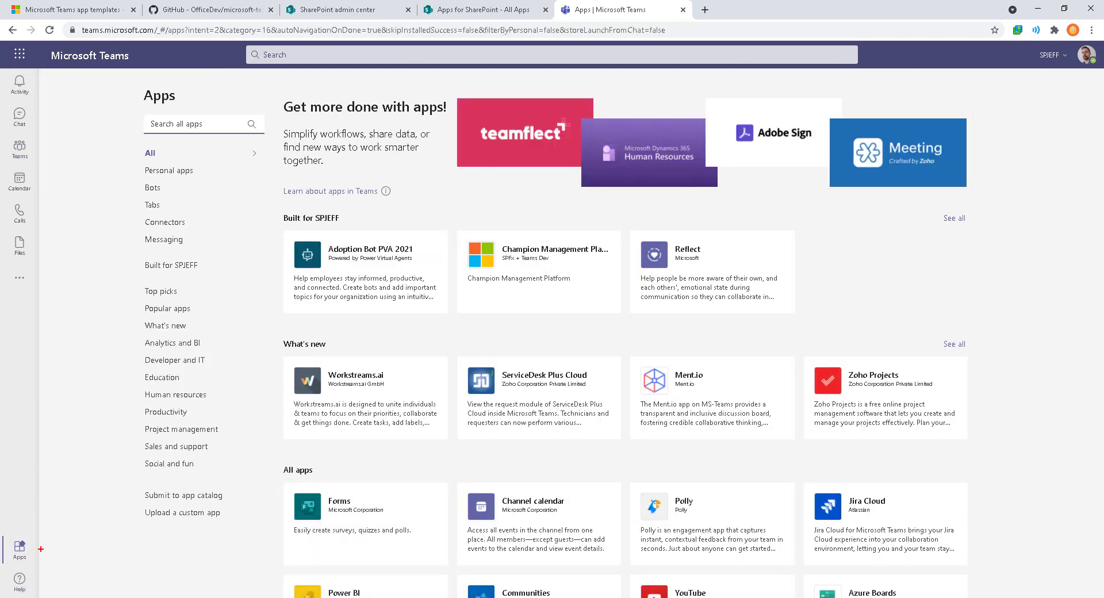
mouse_move(115, 492)
mouse_down()
mouse_move(30, 545)
mouse_move(62, 572)
mouse_up()
key(Escape)
mouse_move(128, 107)
mouse_down()
mouse_move(222, 120)
mouse_move(280, 156)
mouse_move(221, 128)
mouse_up()
key(Escape)
text(champ)
key(BackSpace)
text(mpion)
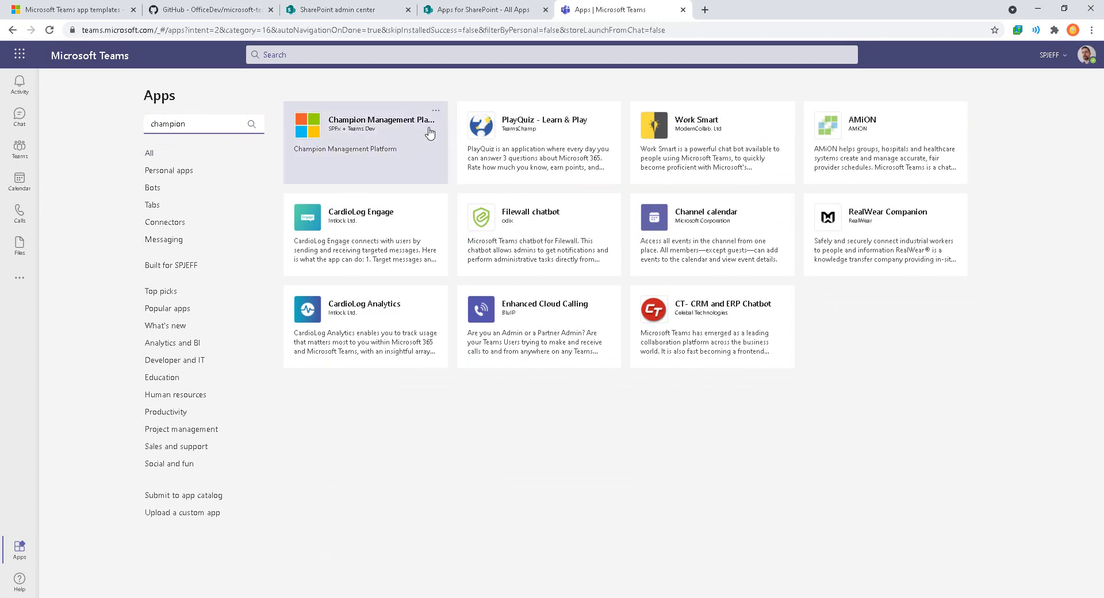
Step: Open the Champion Management Platform app's details and choose to add it to a team
click(411, 124)
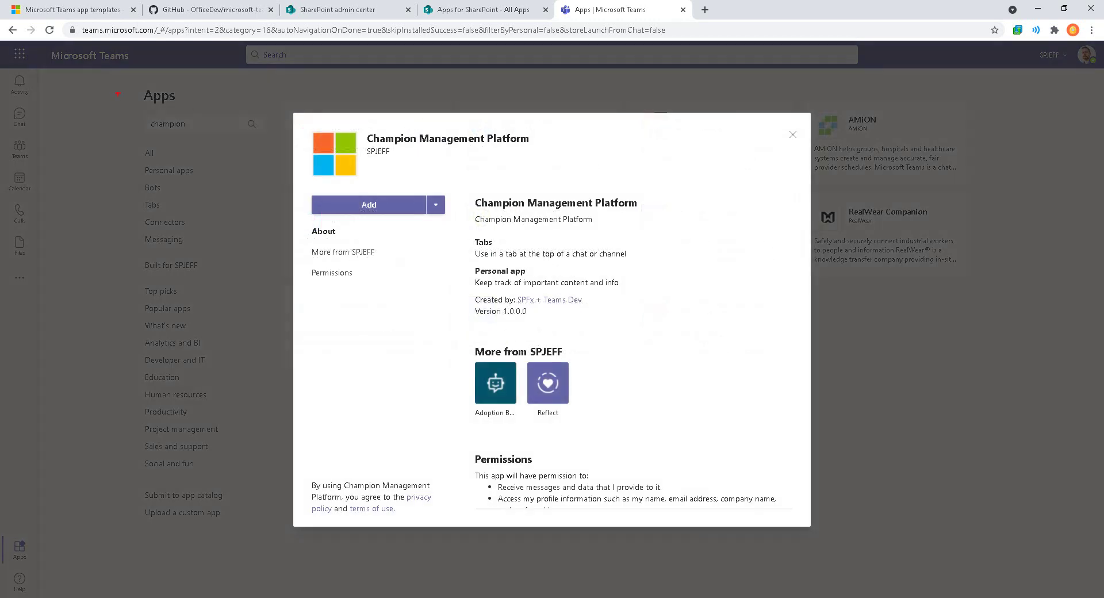
drag(120, 85, 266, 135)
drag(2, 533, 49, 568)
drag(83, 533, 33, 547)
drag(611, 112, 541, 140)
drag(360, 220, 377, 225)
click(436, 206)
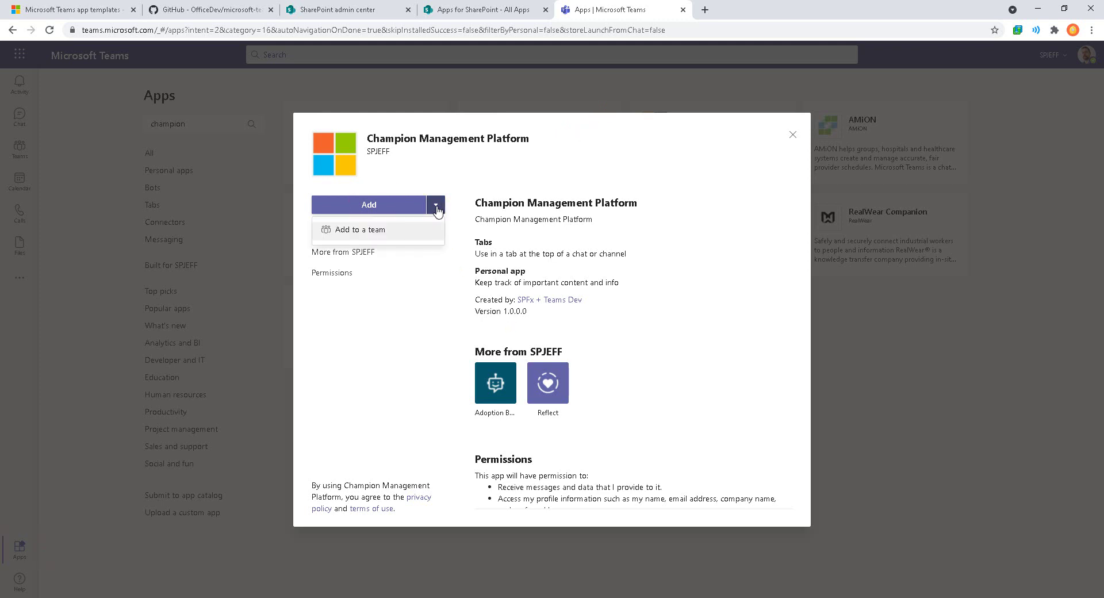
mouse_move(390, 254)
mouse_down()
mouse_move(416, 216)
mouse_move(388, 254)
mouse_up()
click(371, 233)
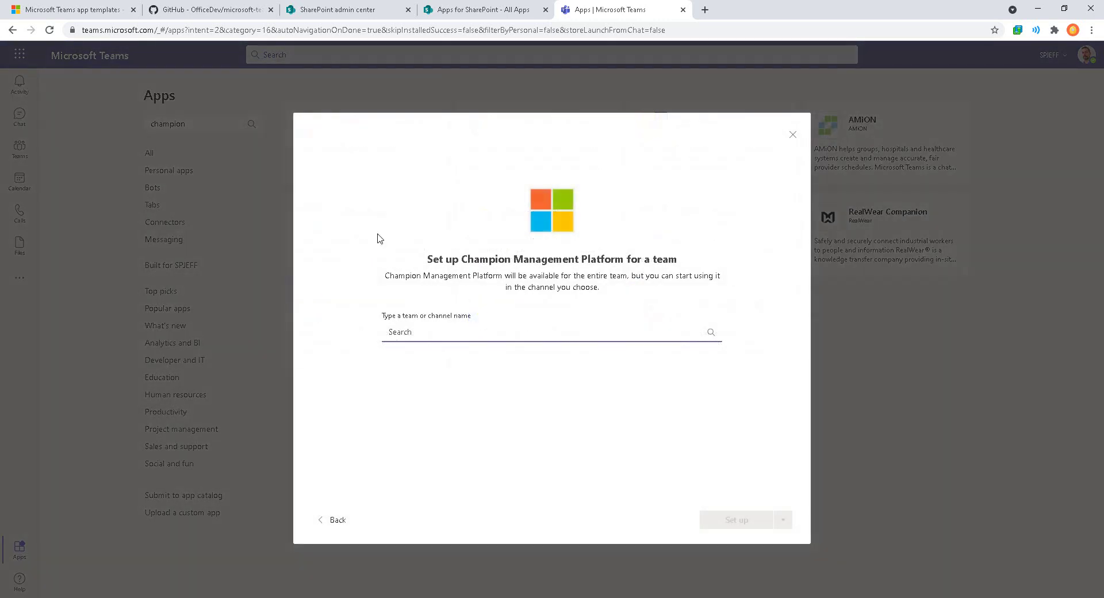
Step: Select External Test > General as the target channel and start setting up a tab there
click(523, 328)
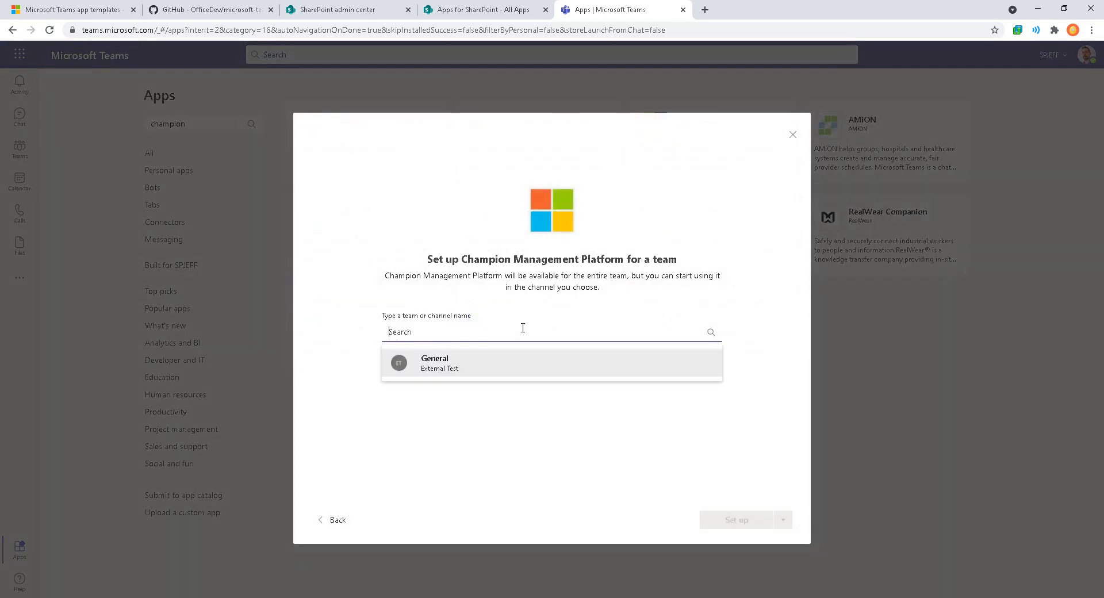
mouse_move(451, 397)
mouse_down()
mouse_move(455, 294)
mouse_move(432, 377)
mouse_move(518, 399)
mouse_up()
key(Escape)
click(464, 369)
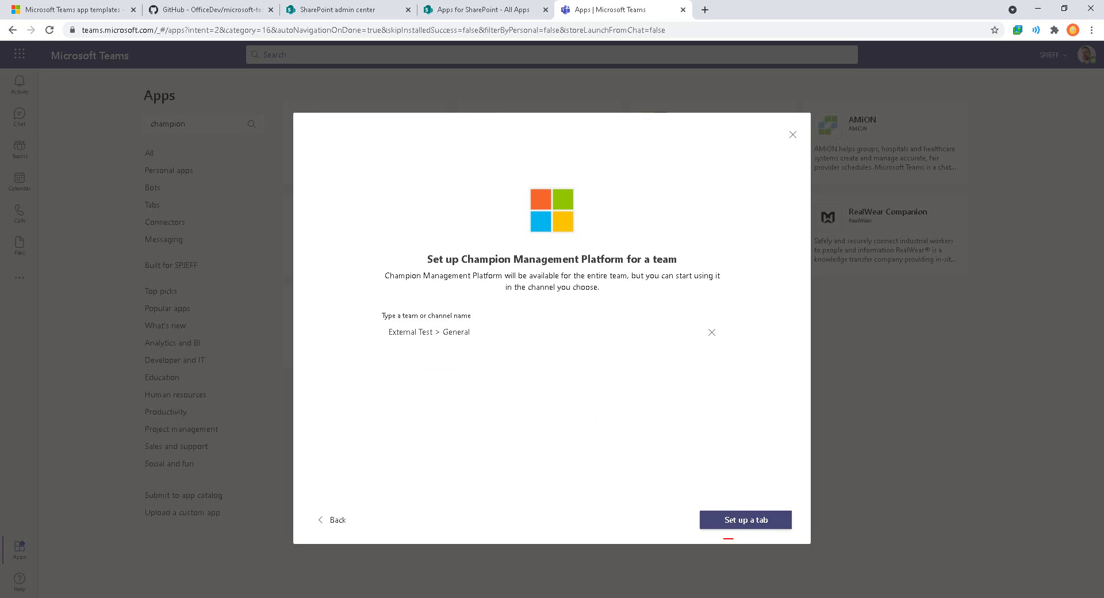
mouse_move(728, 539)
mouse_down()
mouse_move(764, 526)
mouse_move(703, 538)
mouse_up()
drag(18, 138, 115, 171)
drag(105, 130, 156, 175)
drag(151, 131, 109, 172)
drag(30, 539, 63, 490)
key(Escape)
click(736, 520)
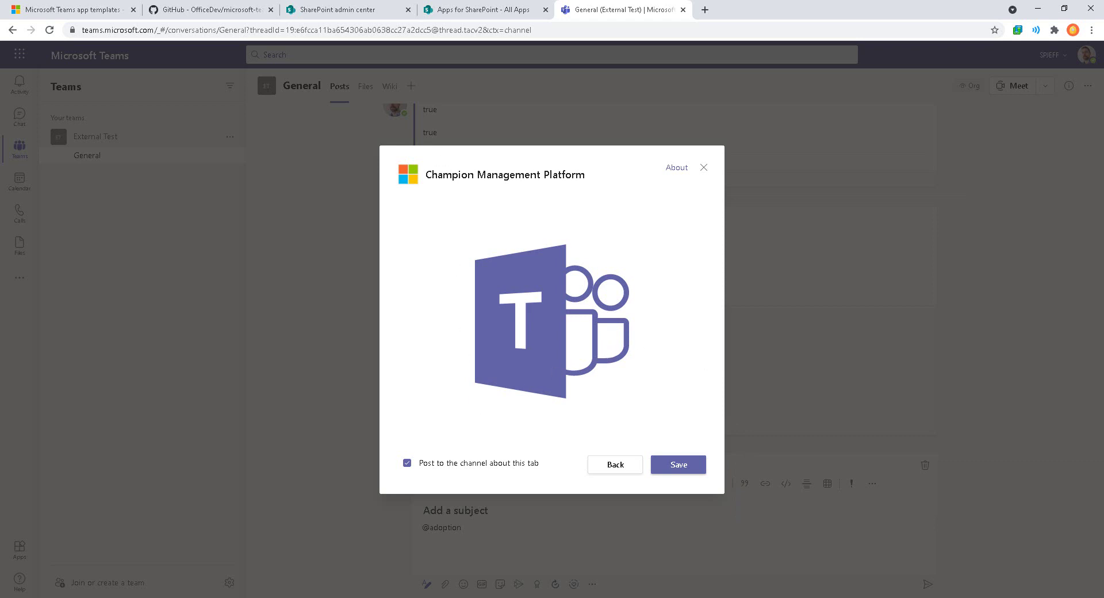
Step: Save the Champion Management Platform tab, keeping the option to post to the channel about it
mouse_move(385, 159)
mouse_down()
mouse_move(557, 394)
mouse_move(651, 420)
mouse_up()
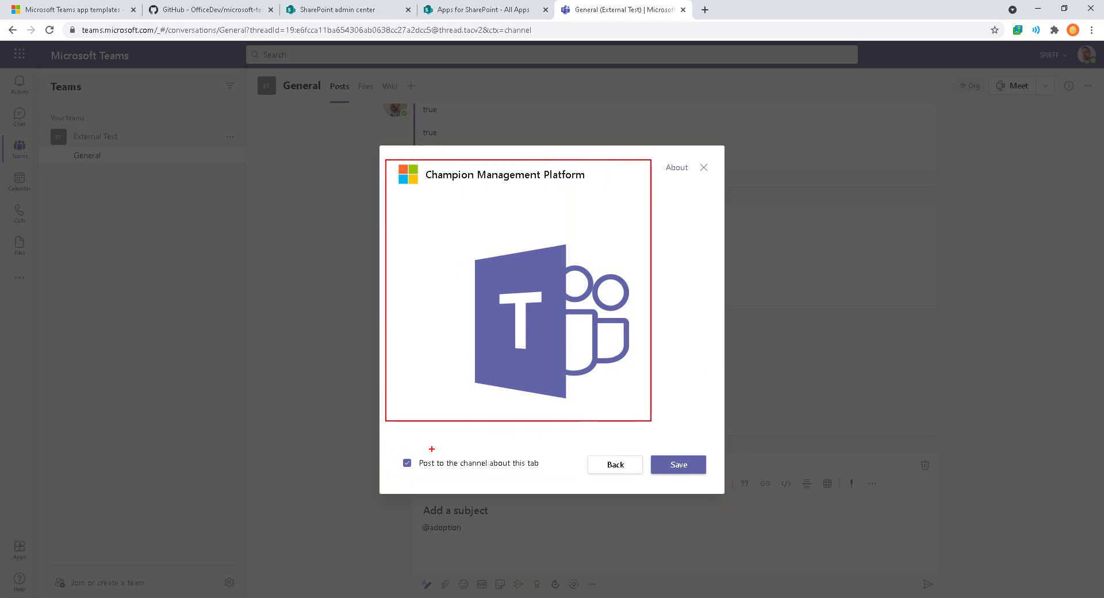
mouse_move(396, 446)
mouse_down()
mouse_move(592, 483)
mouse_move(577, 511)
mouse_up()
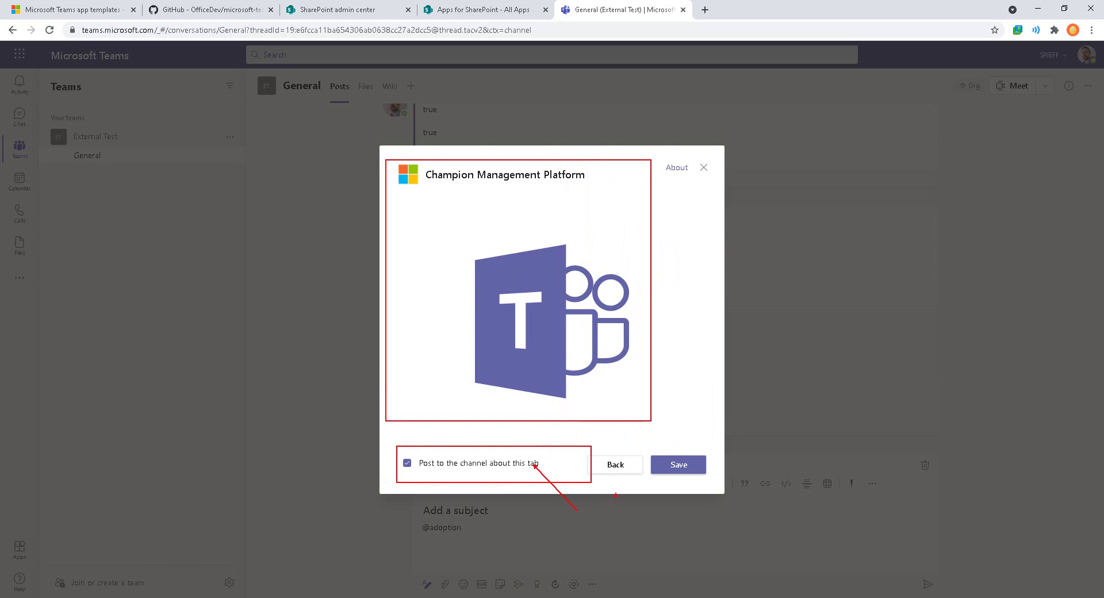
click(688, 467)
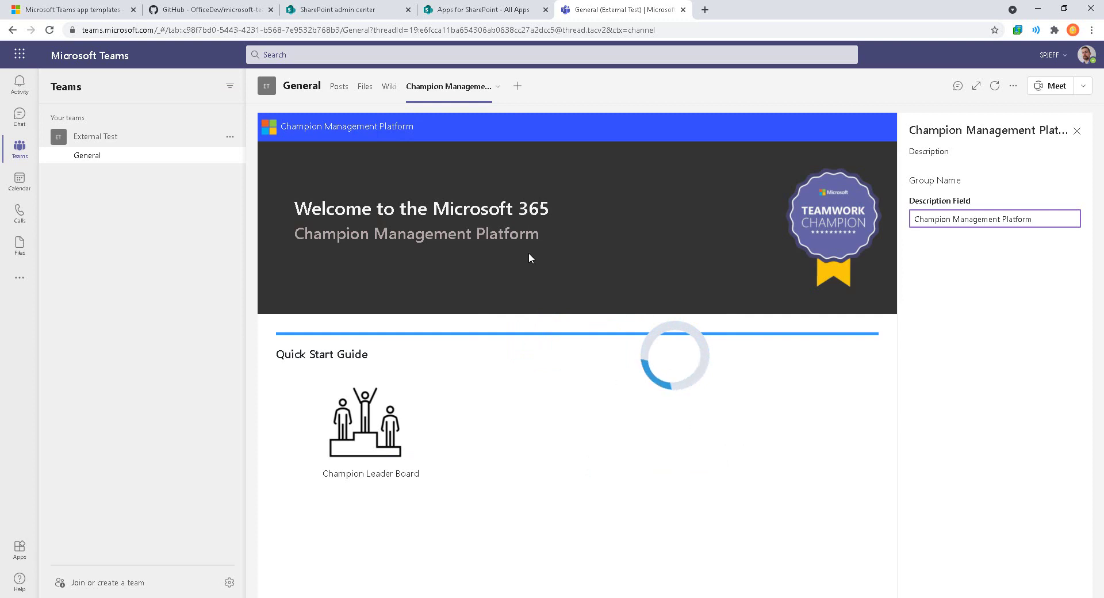
Step: Examine the new tab's welcome banner, Quick Start Guide and Description Field setting
drag(405, 72, 518, 105)
drag(277, 181, 610, 265)
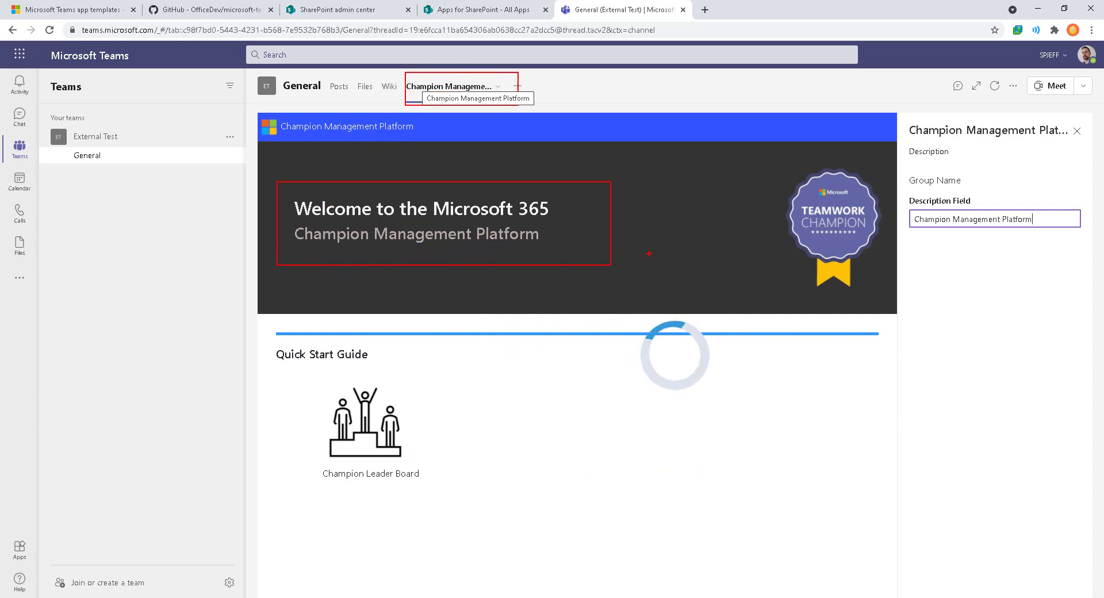
mouse_move(274, 332)
mouse_down()
mouse_move(398, 430)
mouse_move(463, 501)
mouse_up()
drag(388, 351, 454, 358)
drag(409, 430, 517, 459)
drag(1002, 251, 999, 292)
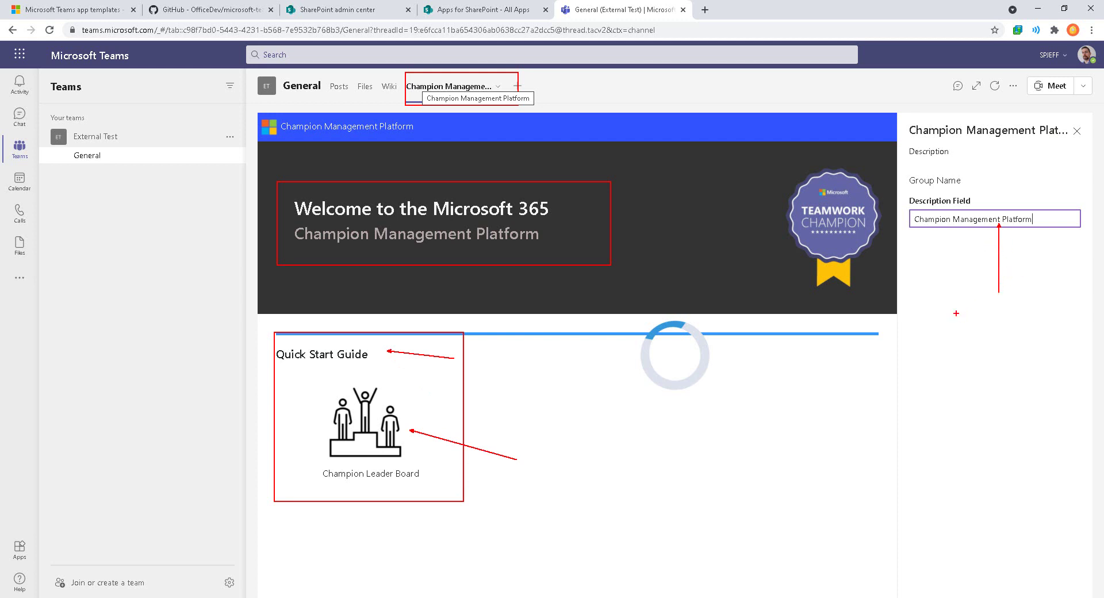
text(rename)
key(Return)
text(org)
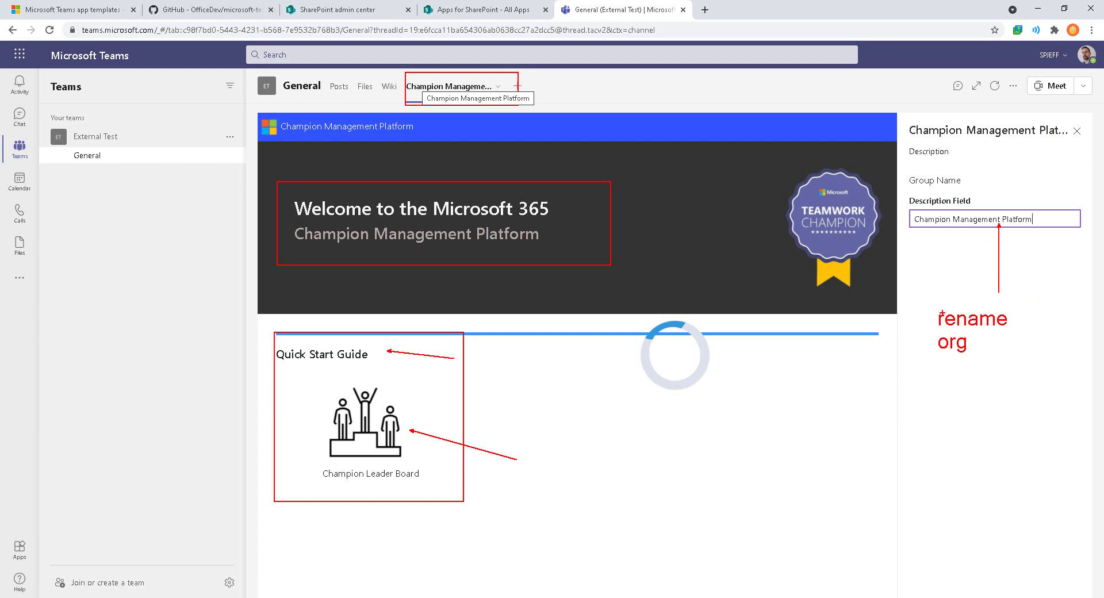
key(Escape)
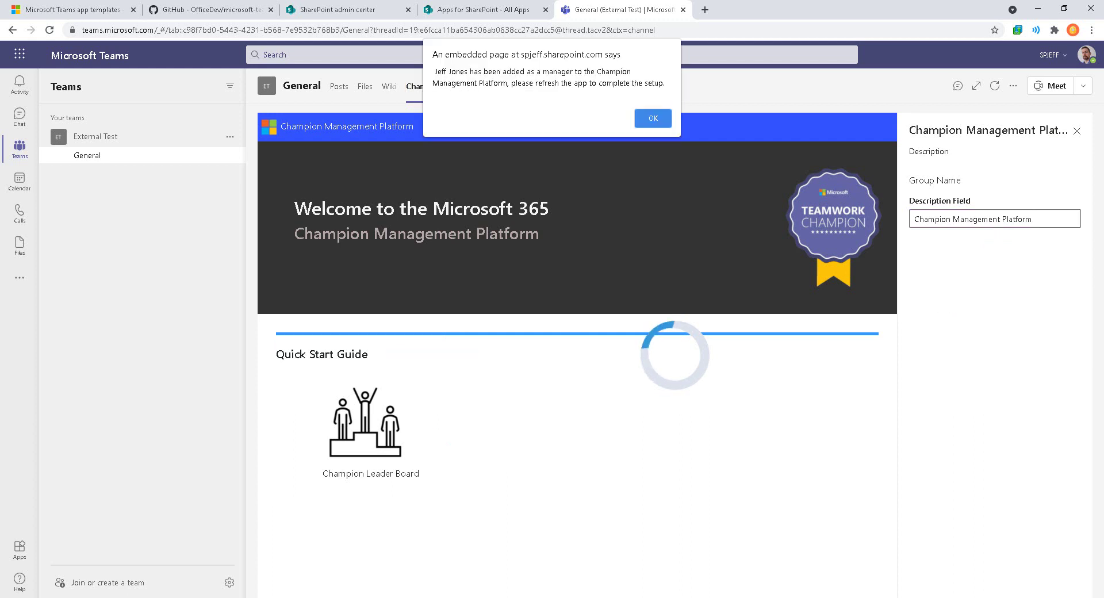
Step: Dismiss the manager setup alert and reload the Champion Management Platform tab by switching to the channel's posts and back
click(653, 118)
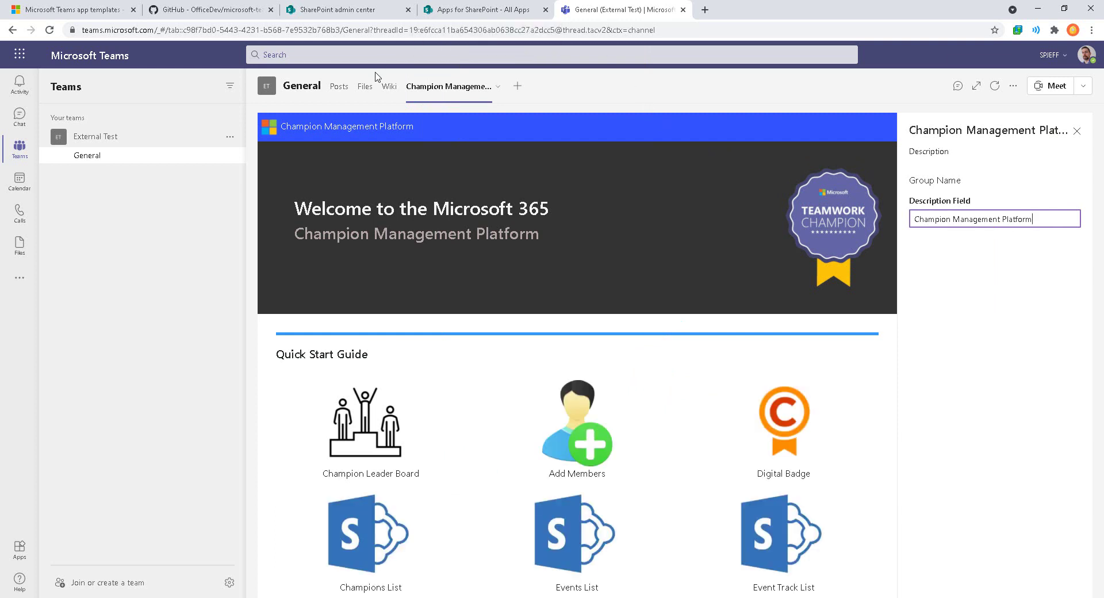
click(339, 87)
click(434, 89)
click(339, 89)
click(448, 92)
click(418, 446)
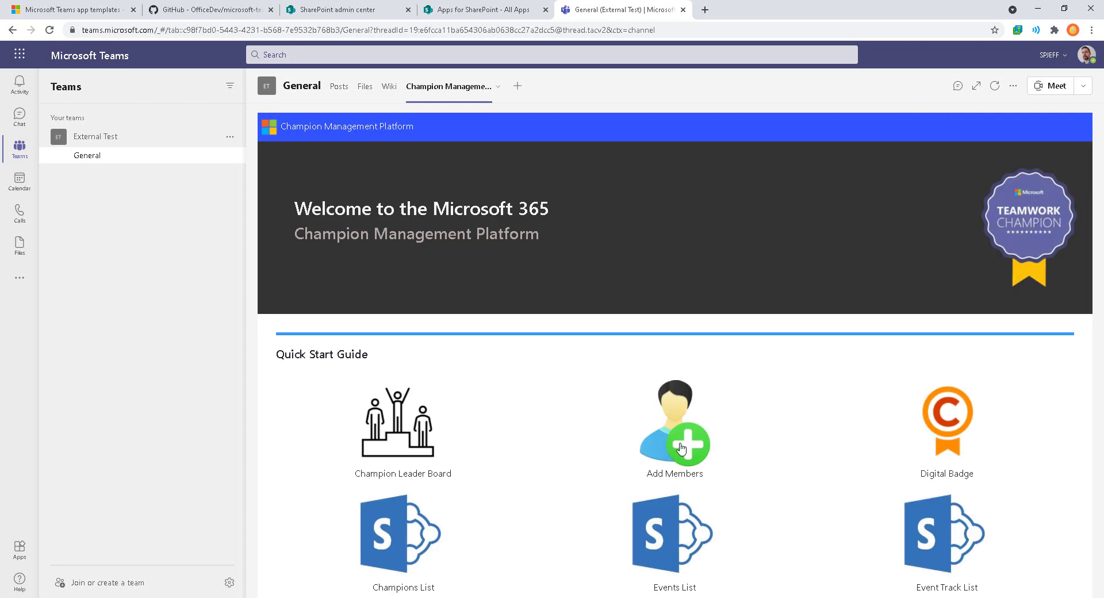
Step: Try to add a champion through Add Members by picking the account holder in the Members field and saving
click(681, 449)
click(476, 168)
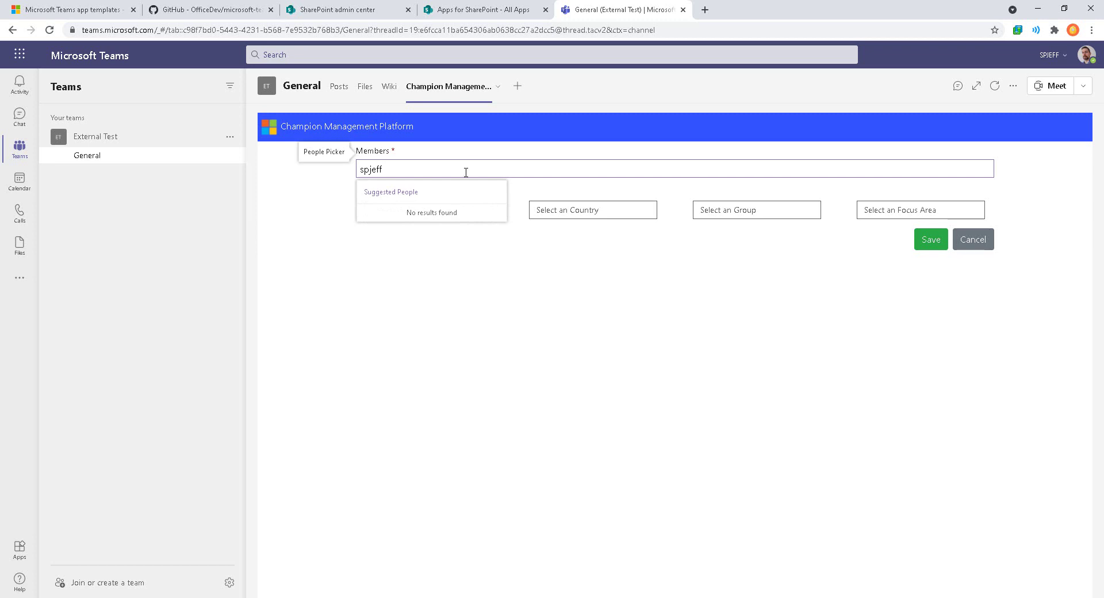
click(420, 219)
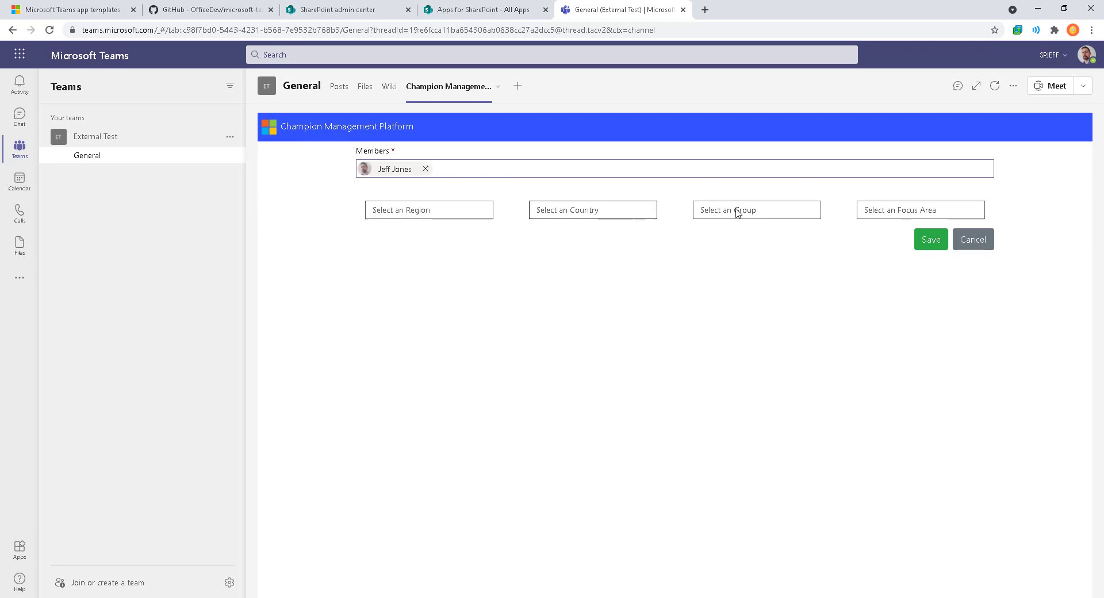
click(930, 239)
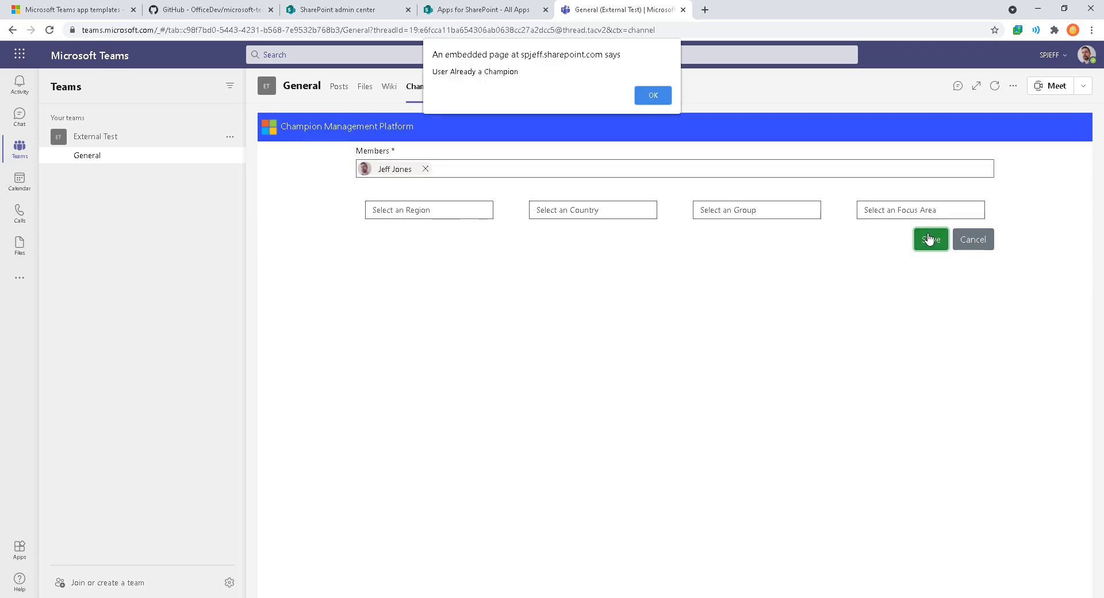
Step: Dismiss the alert, clear the Members field, try All for region, country, group and focus area, and cancel the form
click(652, 96)
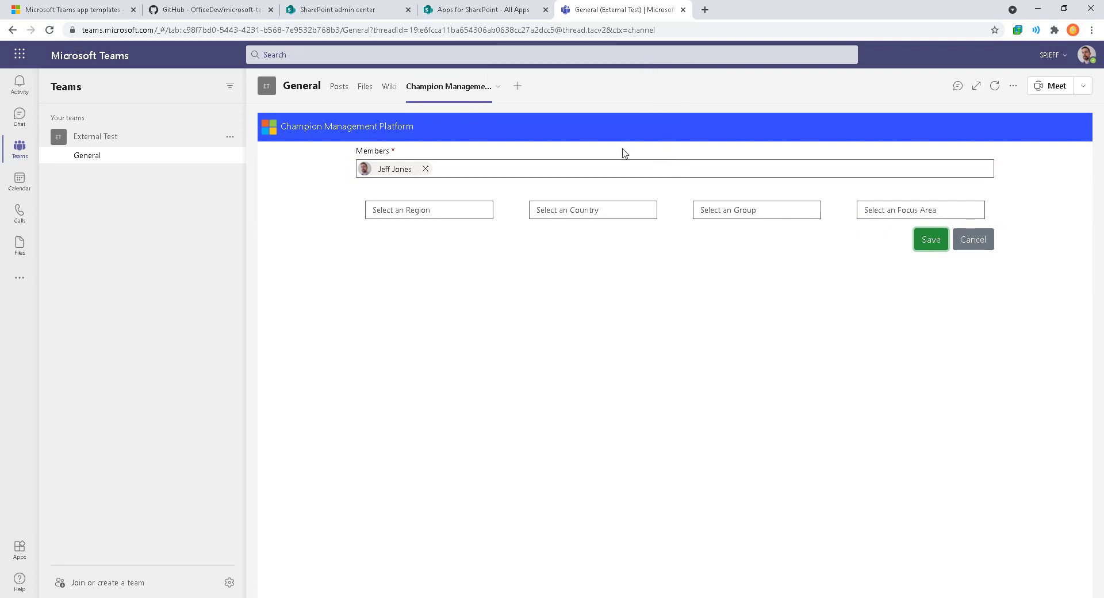
click(425, 169)
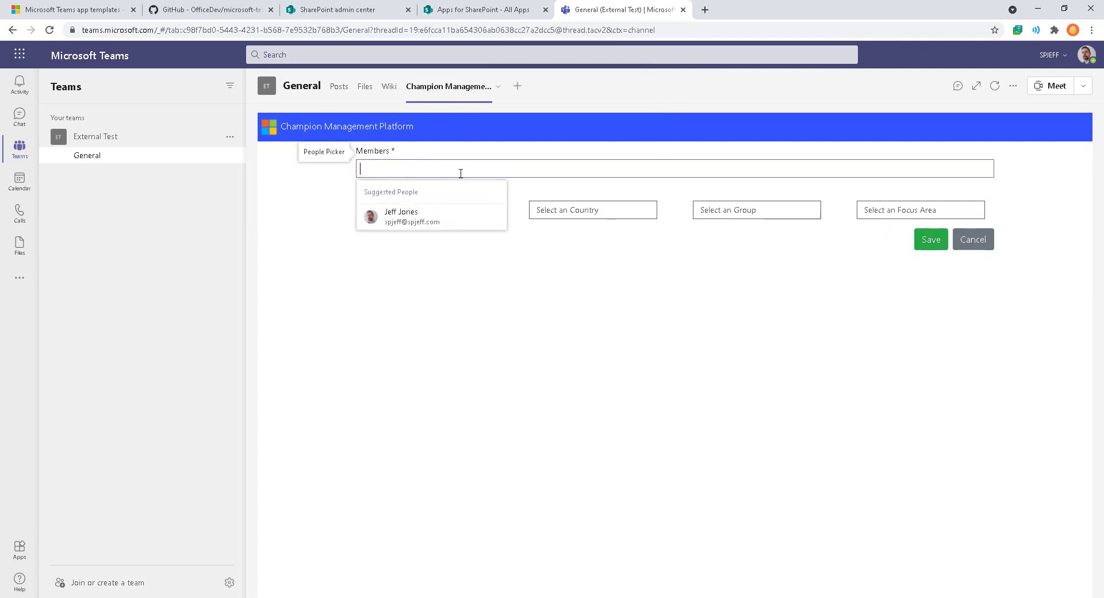
click(467, 212)
click(467, 227)
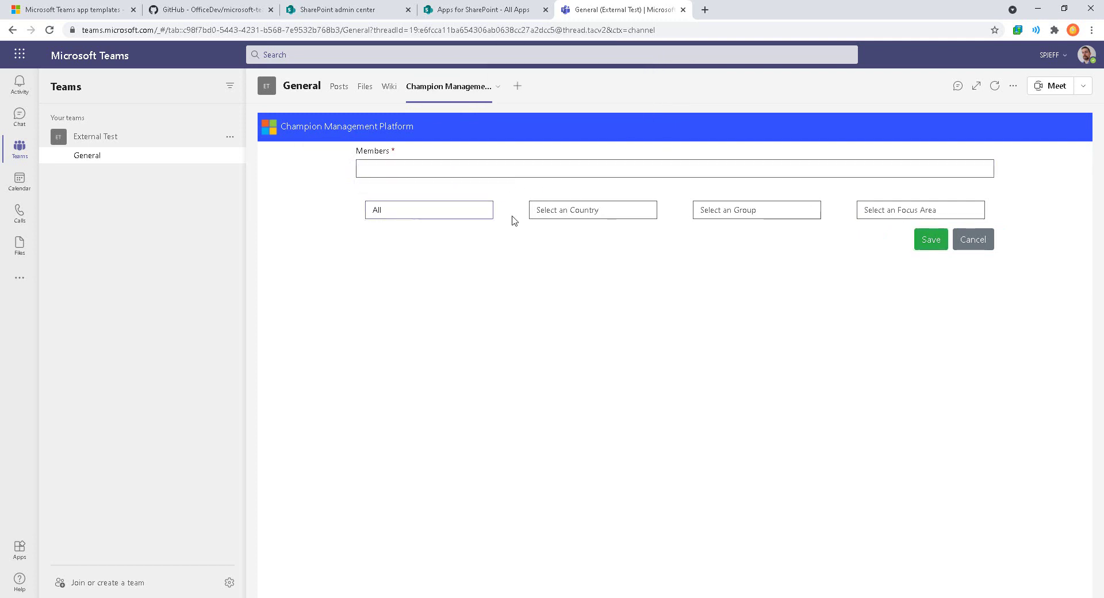
click(545, 217)
click(623, 230)
click(742, 217)
click(744, 229)
click(883, 213)
click(889, 230)
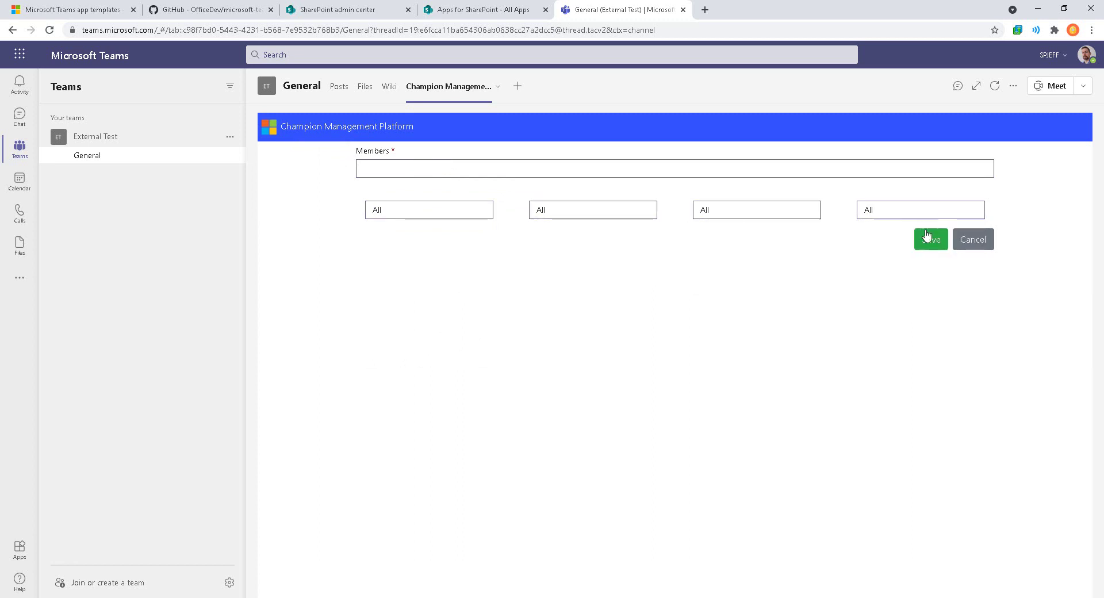
click(971, 239)
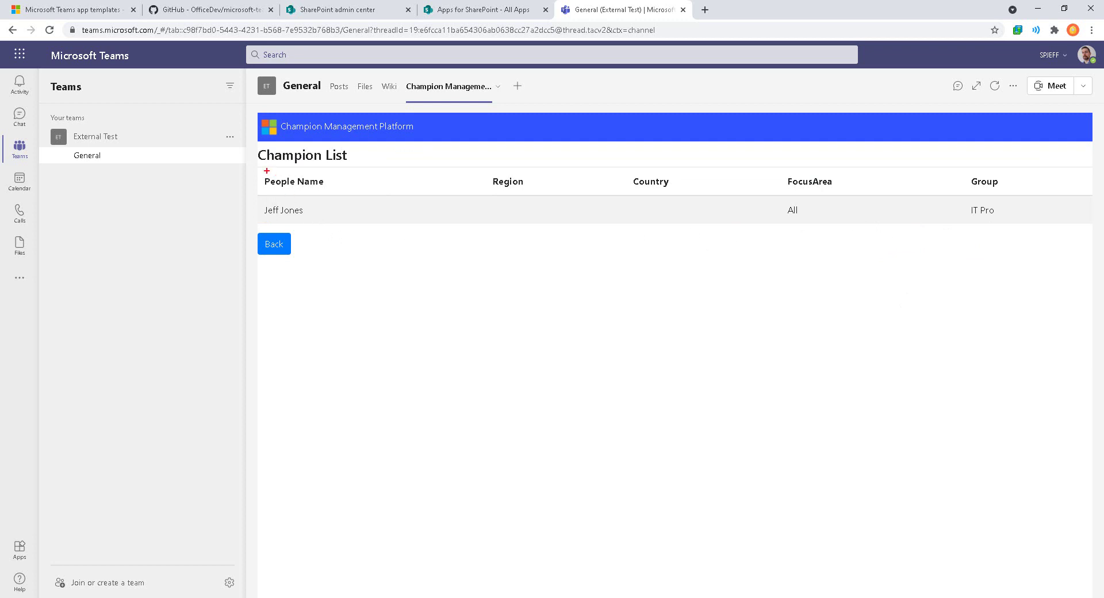
Step: Examine the entries in the Champion List and return to the platform's home page
drag(260, 147, 382, 246)
key(Escape)
click(284, 245)
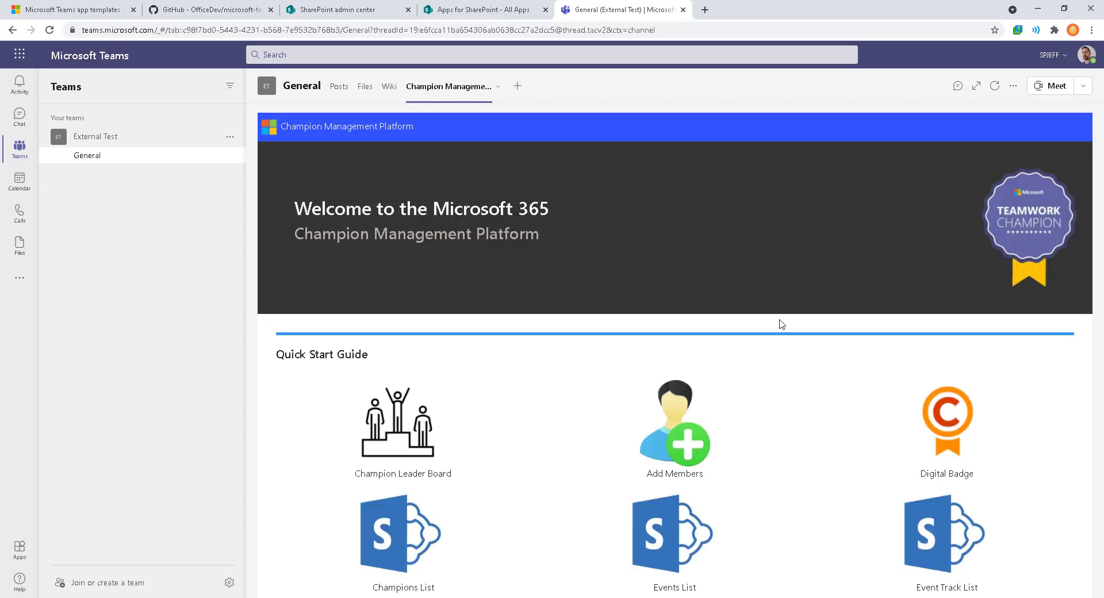
Step: Open the Digital Badge feature and accept claiming the badge for the Teamwork Champions Program
click(938, 422)
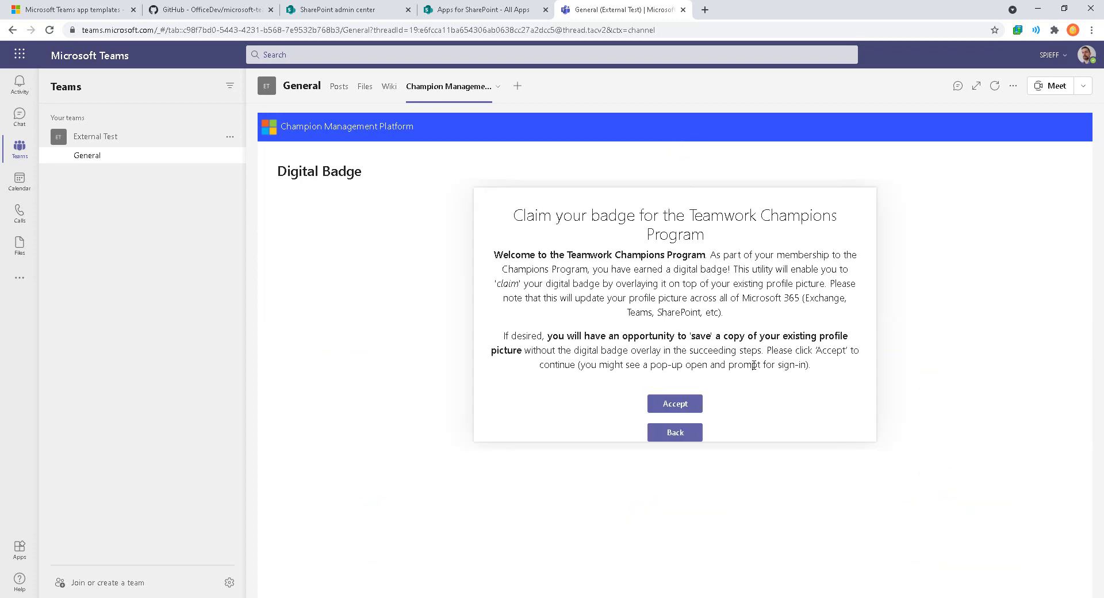
scroll(684, 397, down, 1)
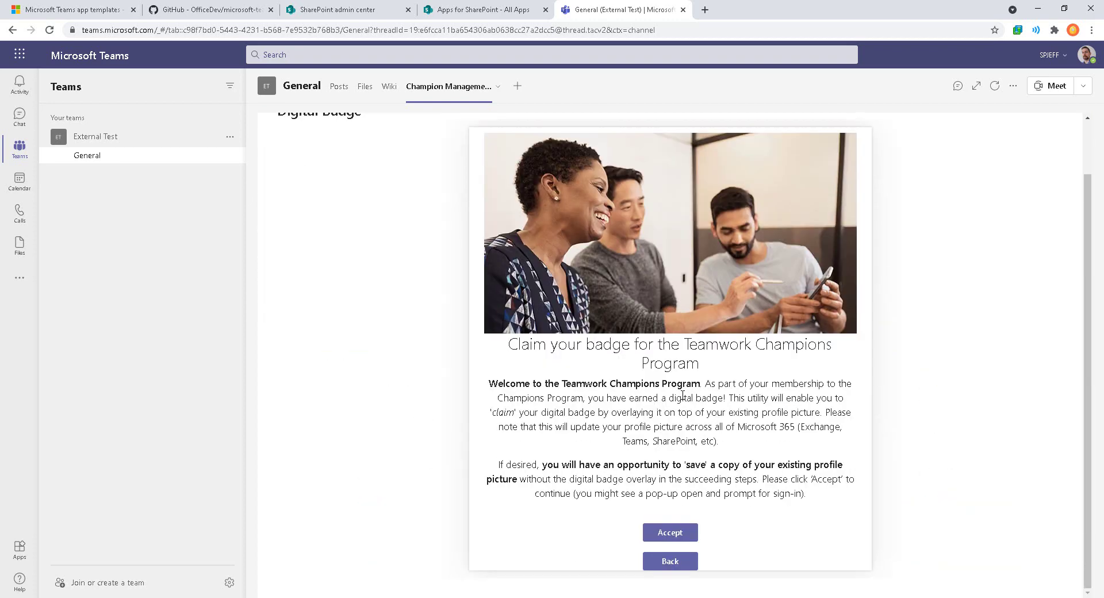
click(671, 533)
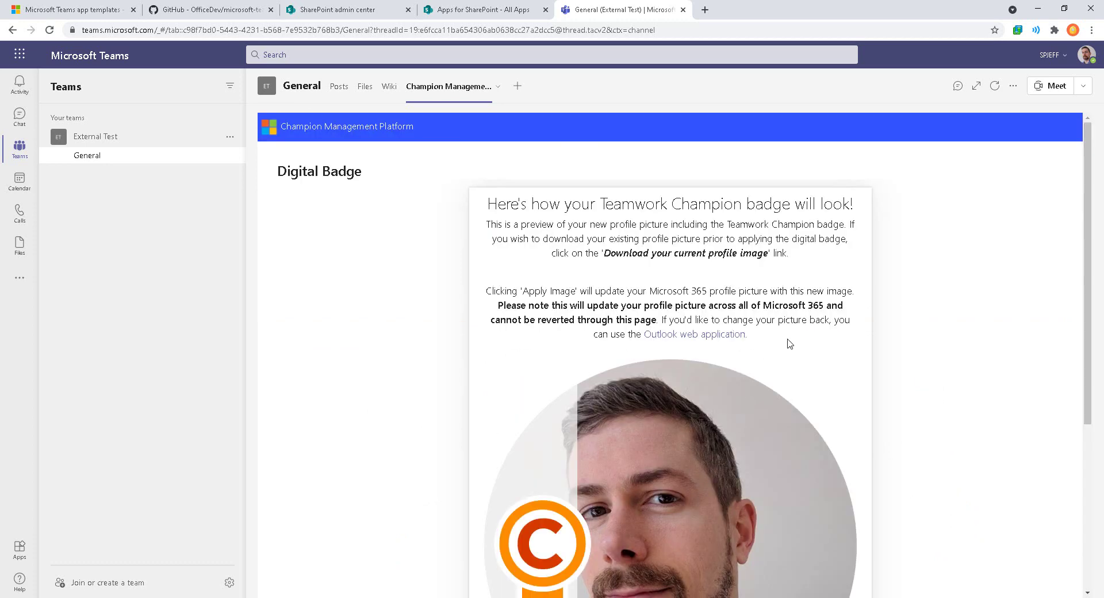
Step: Examine the Teamwork Champion badge preview on the profile picture, the note about applying it and the available options
scroll(897, 339, down, 1)
scroll(898, 339, down, 1)
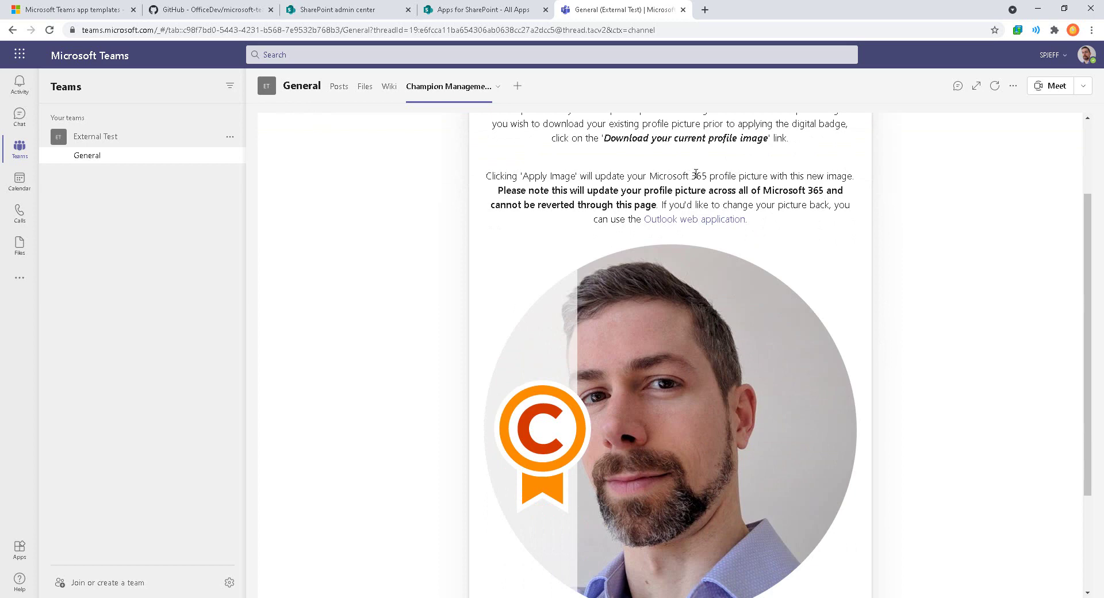
drag(643, 157, 882, 186)
scroll(565, 397, down, 3)
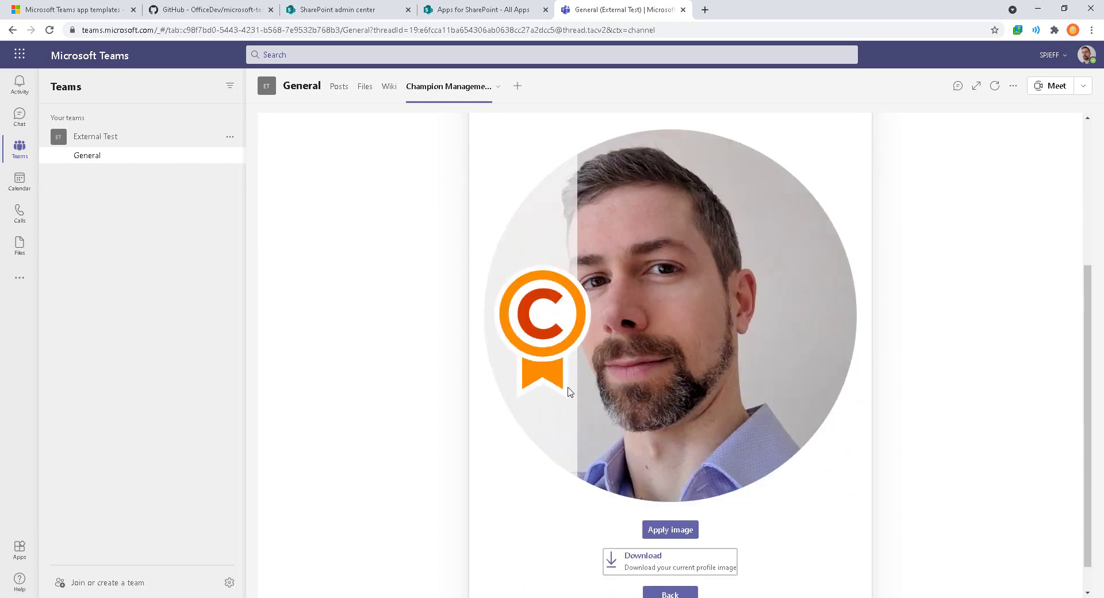
mouse_move(463, 274)
mouse_down()
mouse_move(528, 364)
mouse_move(486, 348)
mouse_up()
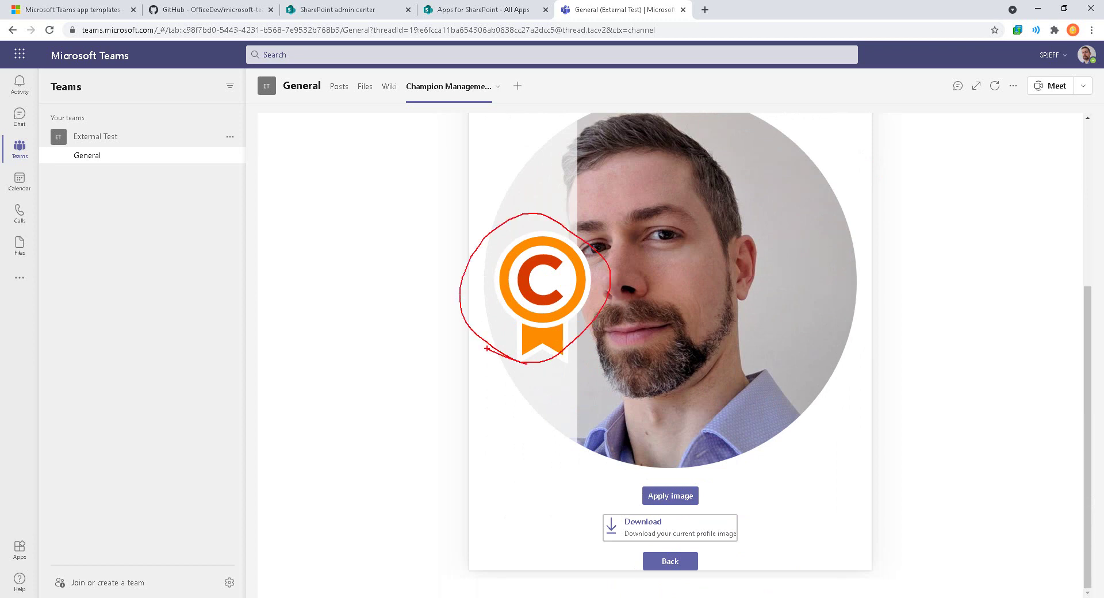
mouse_move(637, 549)
mouse_down()
mouse_move(649, 490)
mouse_move(639, 541)
mouse_up()
key(Escape)
Step: Try to apply the badged image as the Microsoft 365 profile picture and go back to the platform's home page
click(676, 495)
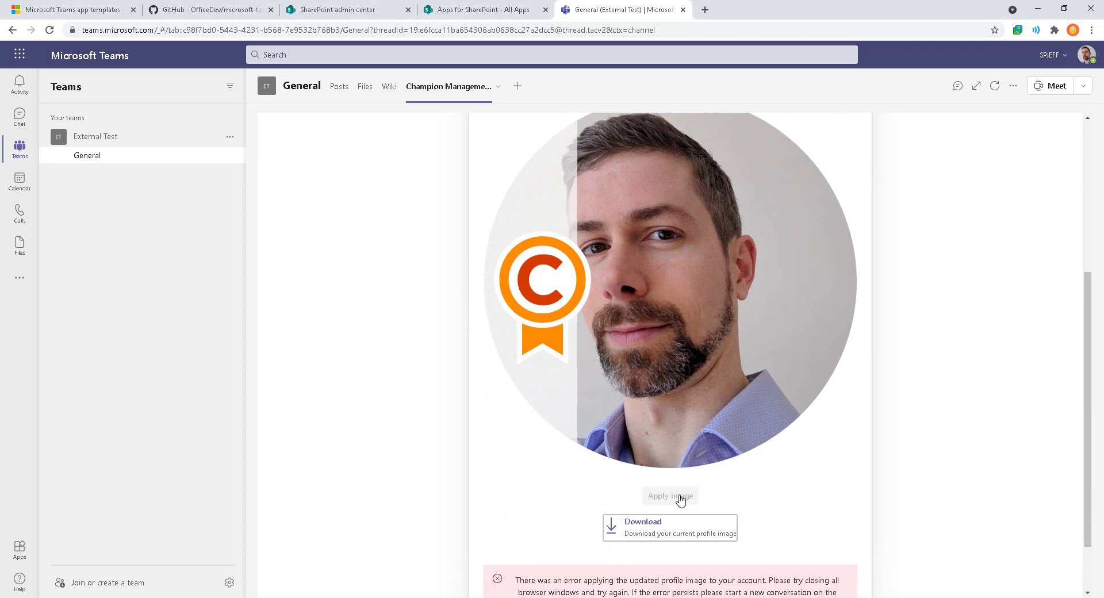
scroll(770, 489, down, 2)
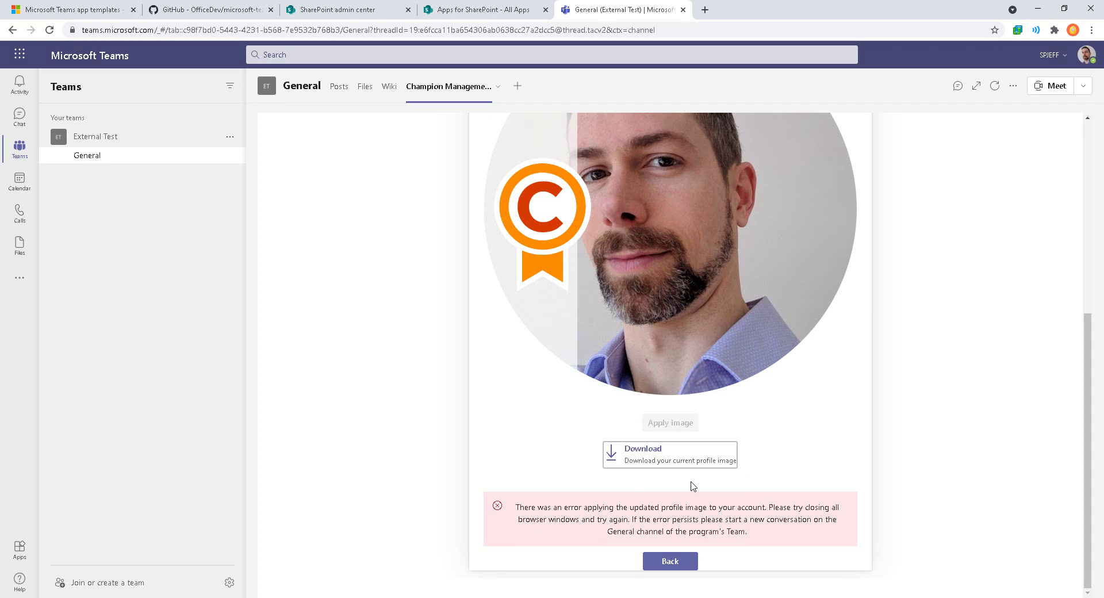
scroll(691, 481, down, 5)
click(679, 555)
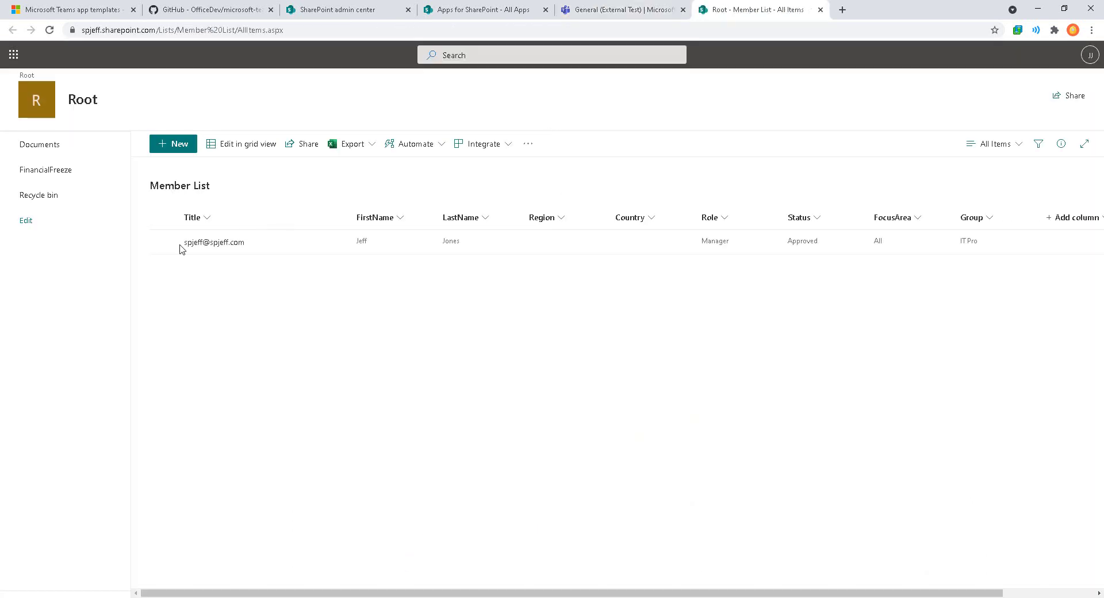
Step: Select the champion's entry in the SharePoint Member List and return to the Champion Management Platform in Microsoft Teams
click(163, 242)
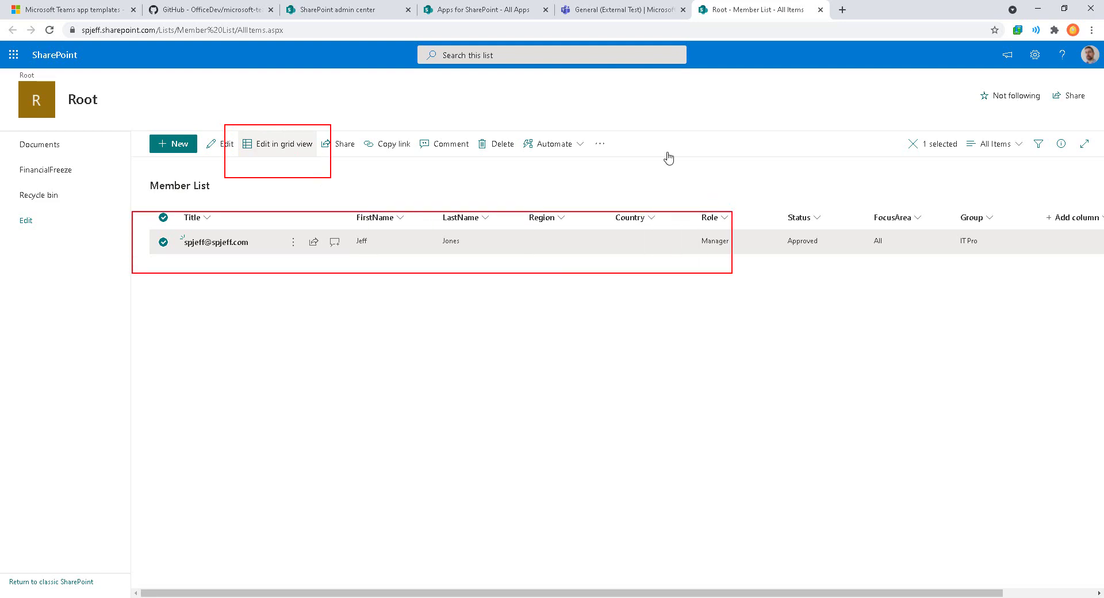
click(612, 13)
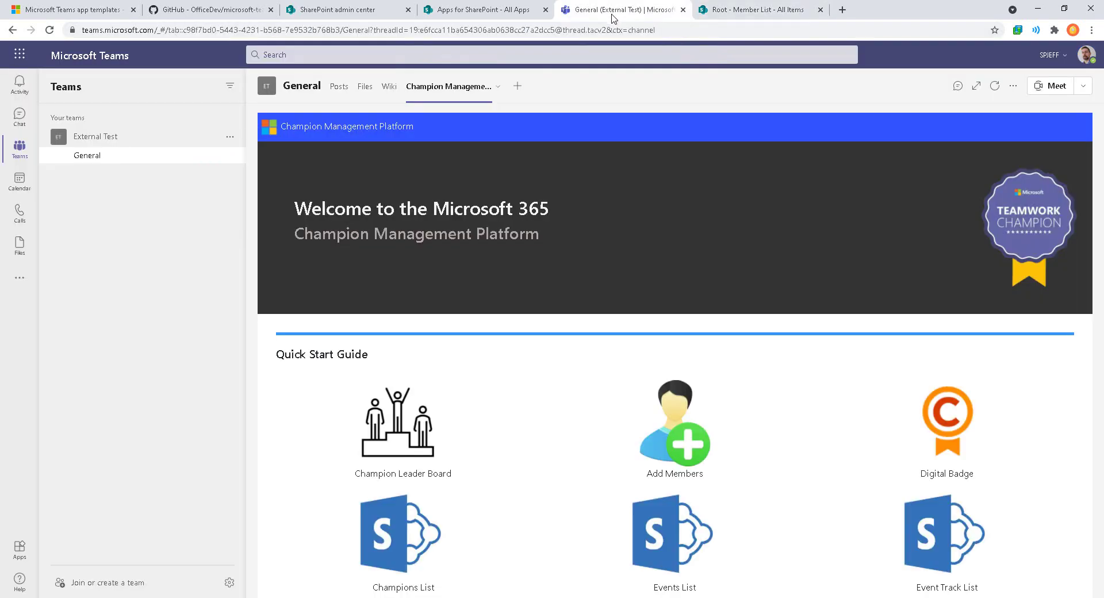
click(405, 440)
drag(44, 119, 175, 182)
drag(121, 156, 168, 200)
text(Channel)
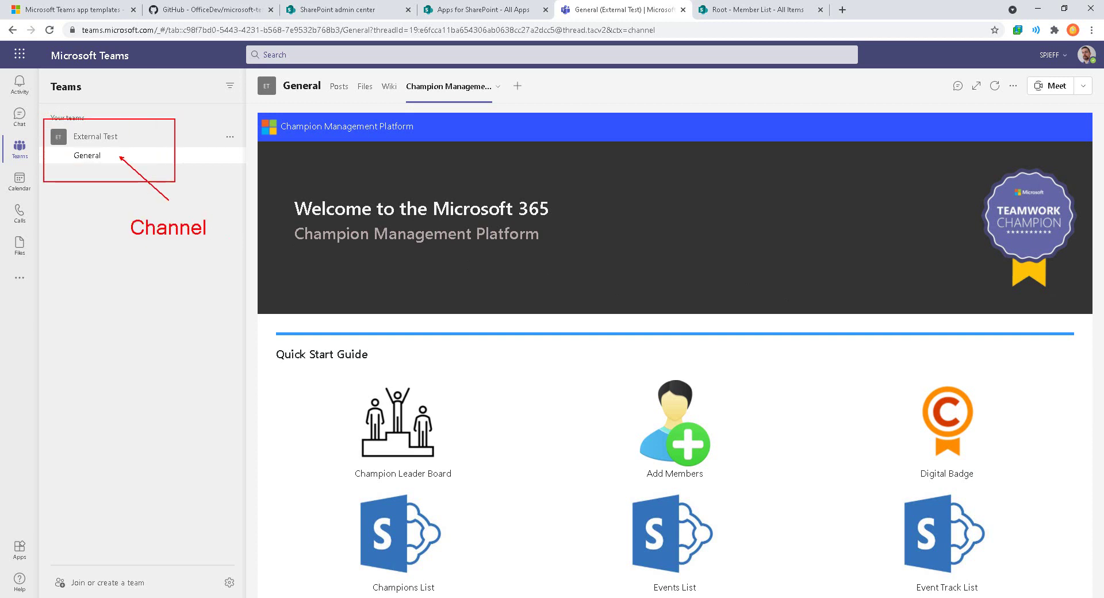
mouse_move(401, 77)
mouse_down()
mouse_move(557, 115)
mouse_move(595, 166)
mouse_up()
text(Tab)
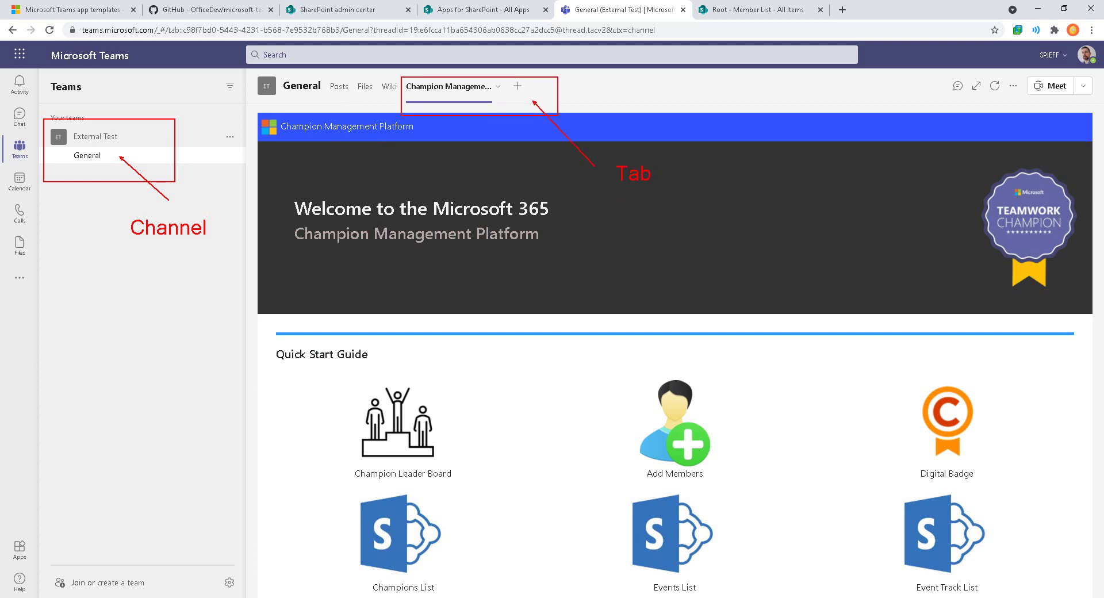
drag(718, 423, 773, 458)
text(tWho)
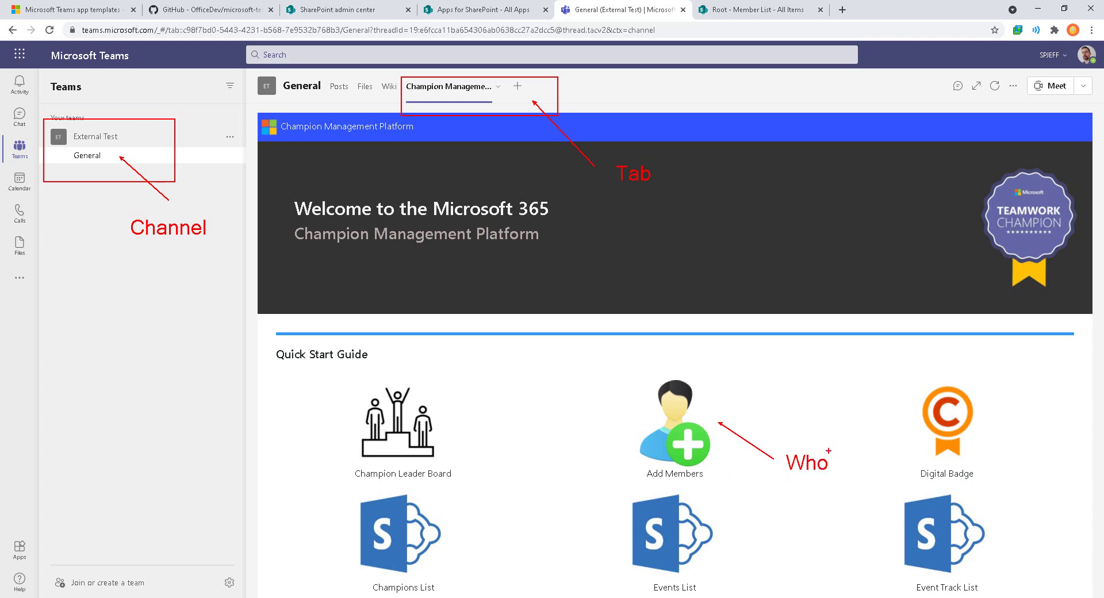